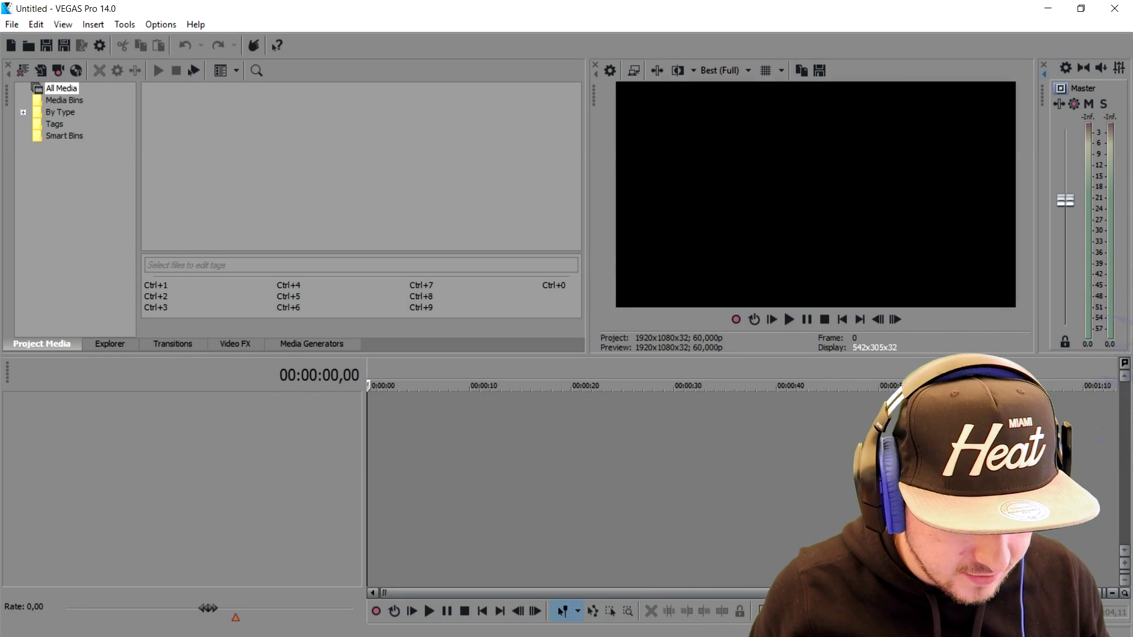
- Scrub and play MVI_0002.MP4 to find the cut point near 27 seconds
{"action": "mouse_move", "coordinate": [236, 636]}
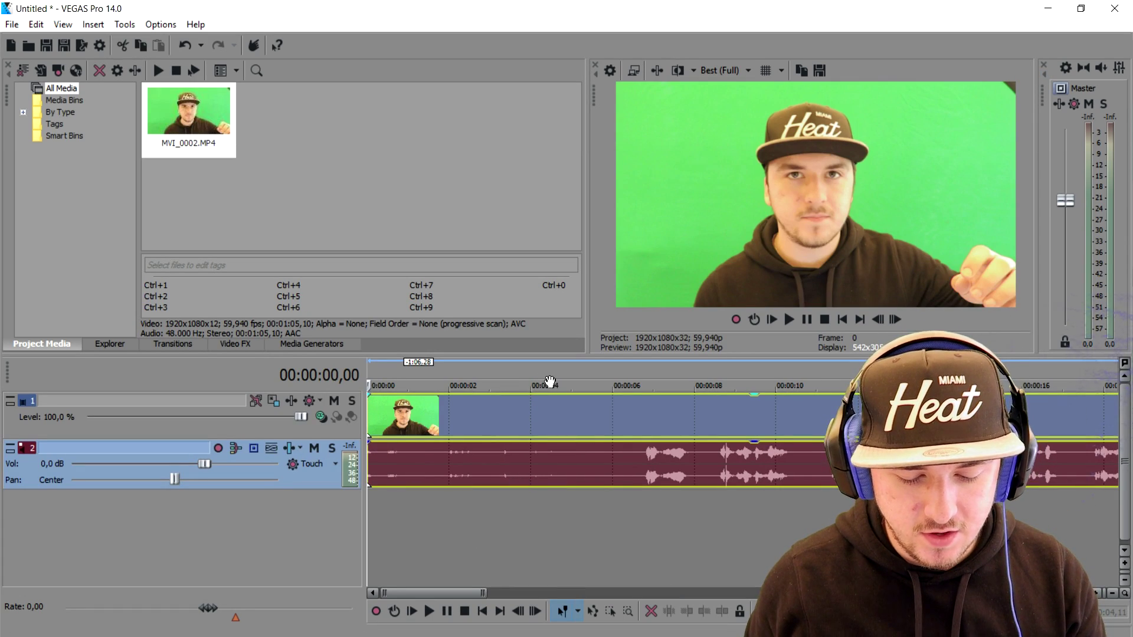
{"action": "left_click", "coordinate": [625, 381]}
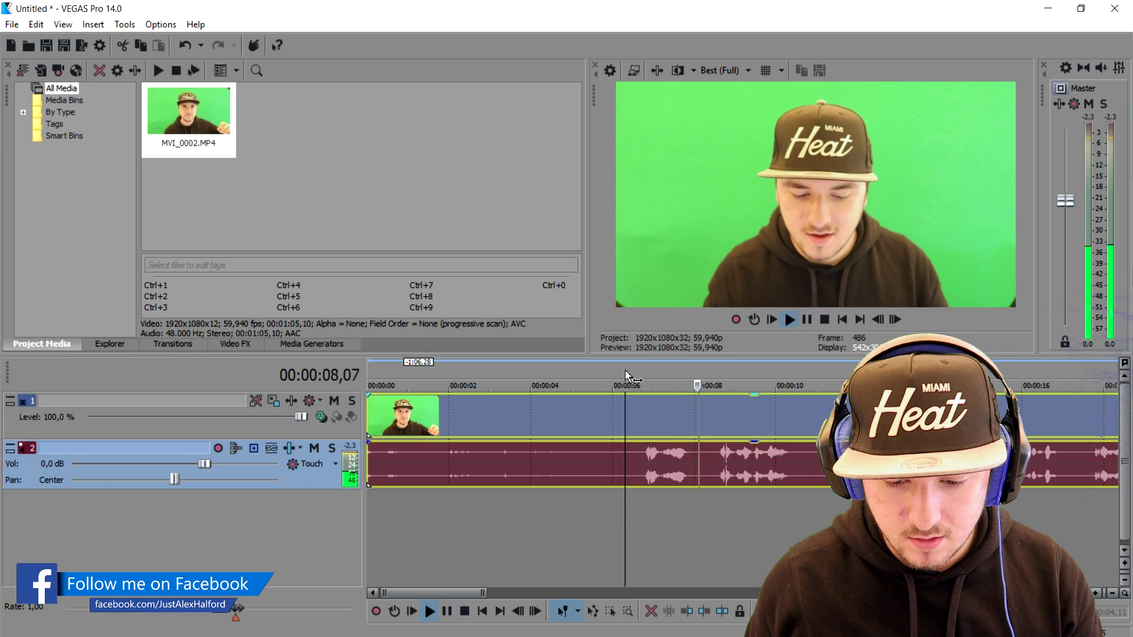
{"action": "key", "text": "space"}
{"action": "left_click", "coordinate": [671, 378]}
{"action": "left_click_drag", "start_coordinate": [673, 371], "coordinate": [710, 375]}
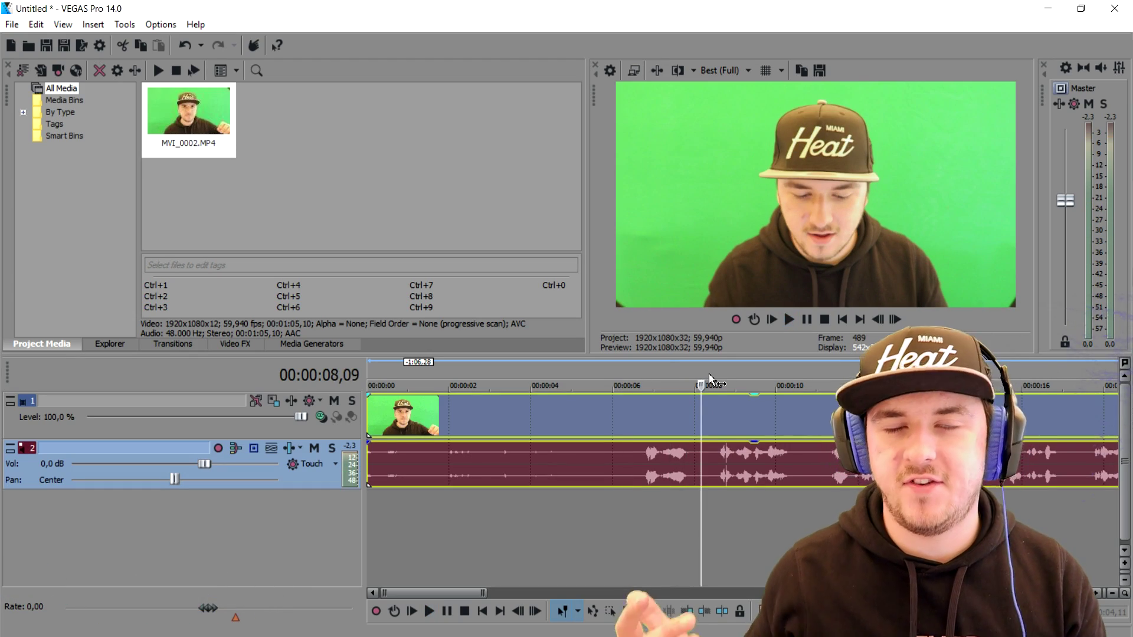
{"action": "scroll", "coordinate": [802, 416], "scroll_direction": "down", "scroll_amount": 2}
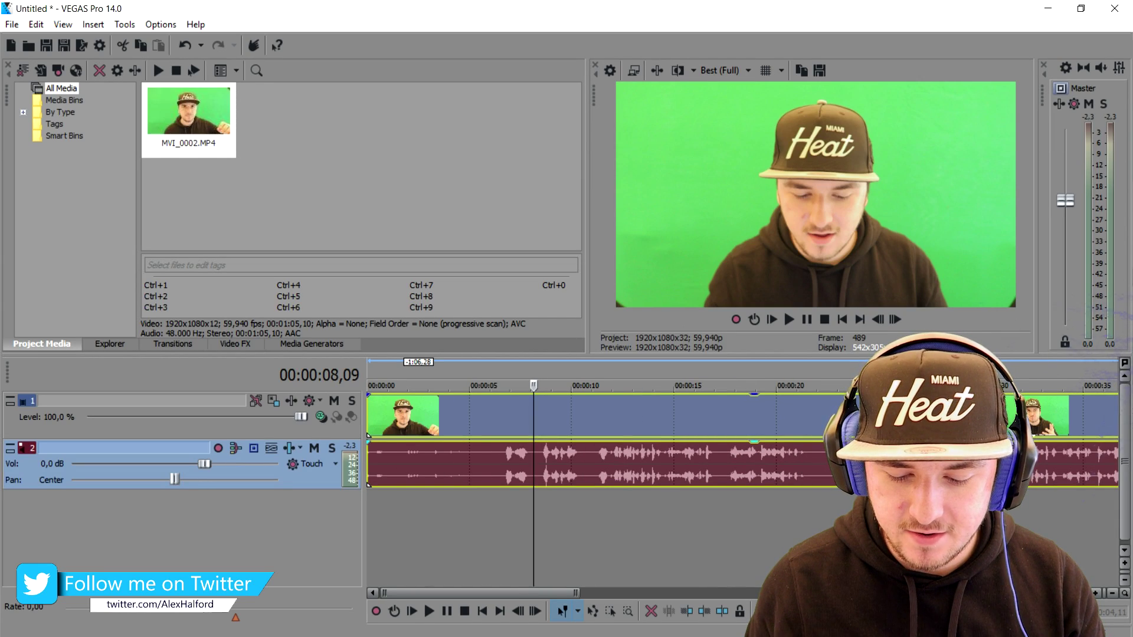
{"action": "left_click", "coordinate": [858, 416]}
{"action": "scroll", "coordinate": [858, 417], "scroll_direction": "up", "scroll_amount": 2}
{"action": "key", "text": "space"}
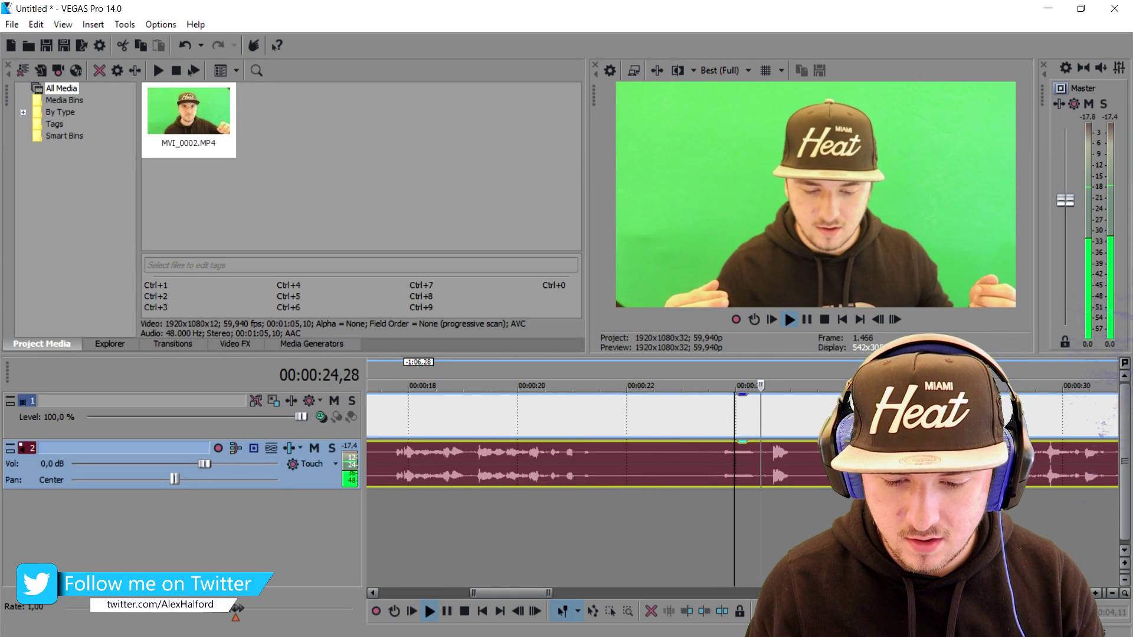
{"action": "key", "text": "space"}
{"action": "left_click", "coordinate": [767, 456]}
{"action": "key", "text": "space"}
{"action": "key", "text": "space"}
{"action": "key", "text": "space"}
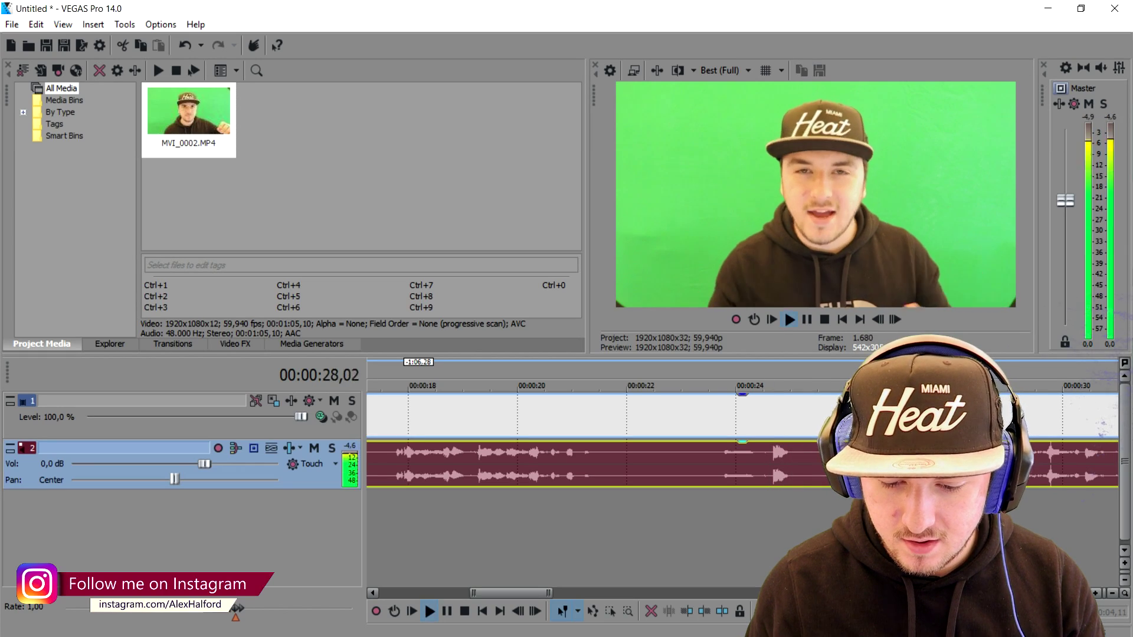
{"action": "key", "text": "space"}
{"action": "scroll", "coordinate": [658, 435], "scroll_direction": "down", "scroll_amount": 3}
- Split the clip at about 27;49, delete the opening part, and move the rest to 00:00:00
{"action": "key", "text": "s"}
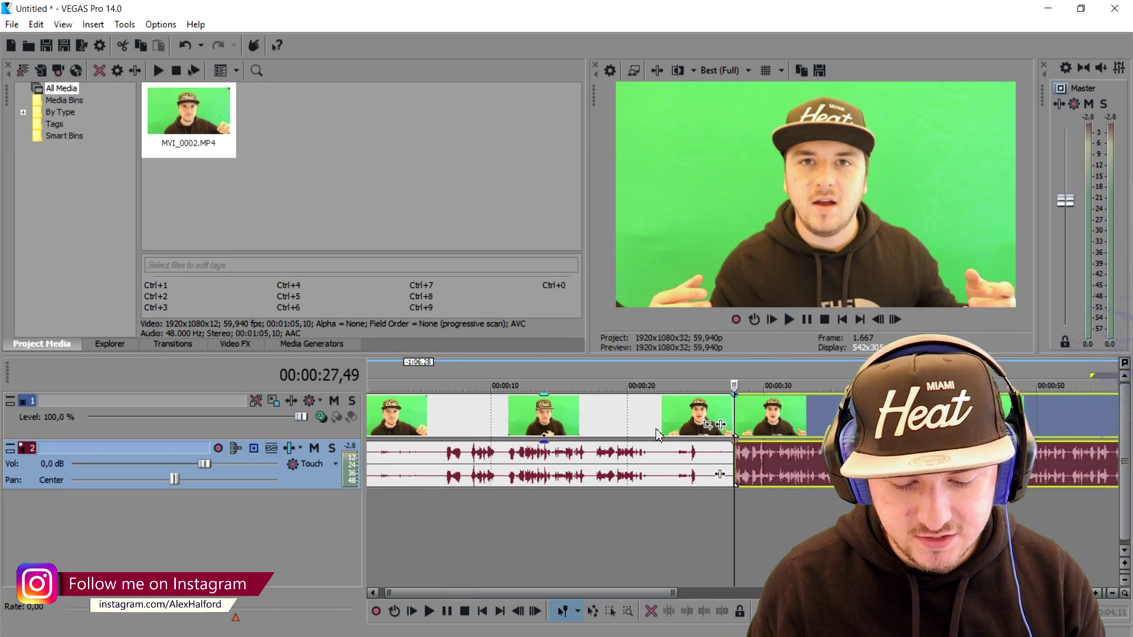
{"action": "left_click", "coordinate": [656, 428]}
{"action": "key", "text": "Delete"}
{"action": "left_click_drag", "start_coordinate": [795, 408], "coordinate": [366, 413]}
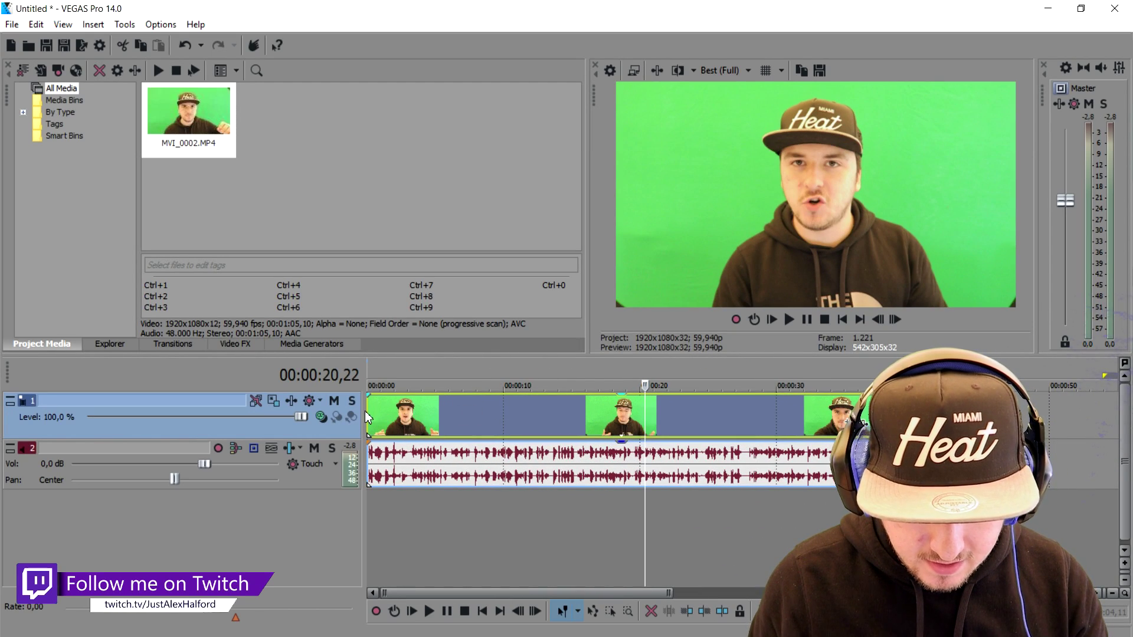
{"action": "key", "text": "ctrl+Home"}
{"action": "scroll", "coordinate": [535, 419], "scroll_direction": "up", "scroll_amount": 5}
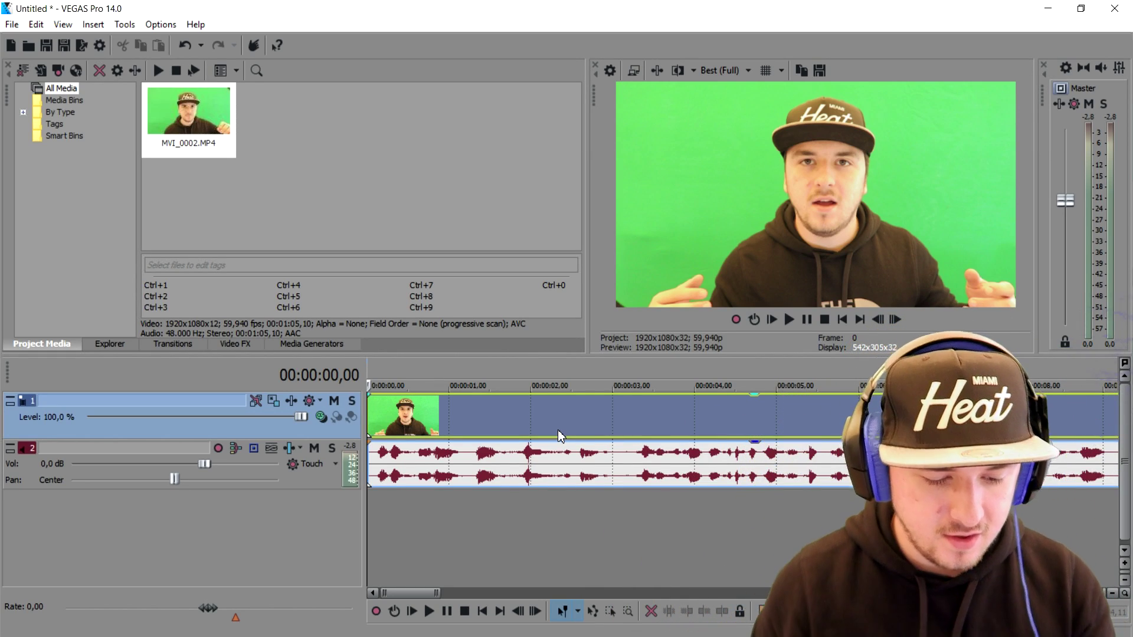
- Add a Slide In, Right-Left transition to the clip's start and shorten it to 00:00:00,10
{"action": "left_click", "coordinate": [174, 345]}
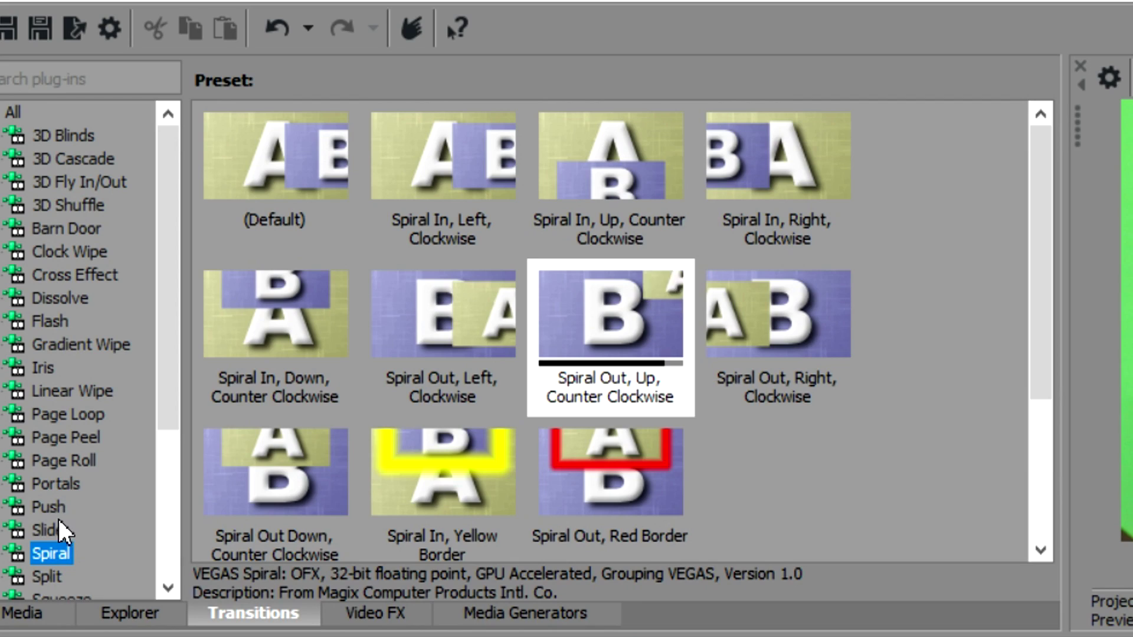
{"action": "left_click", "coordinate": [82, 218]}
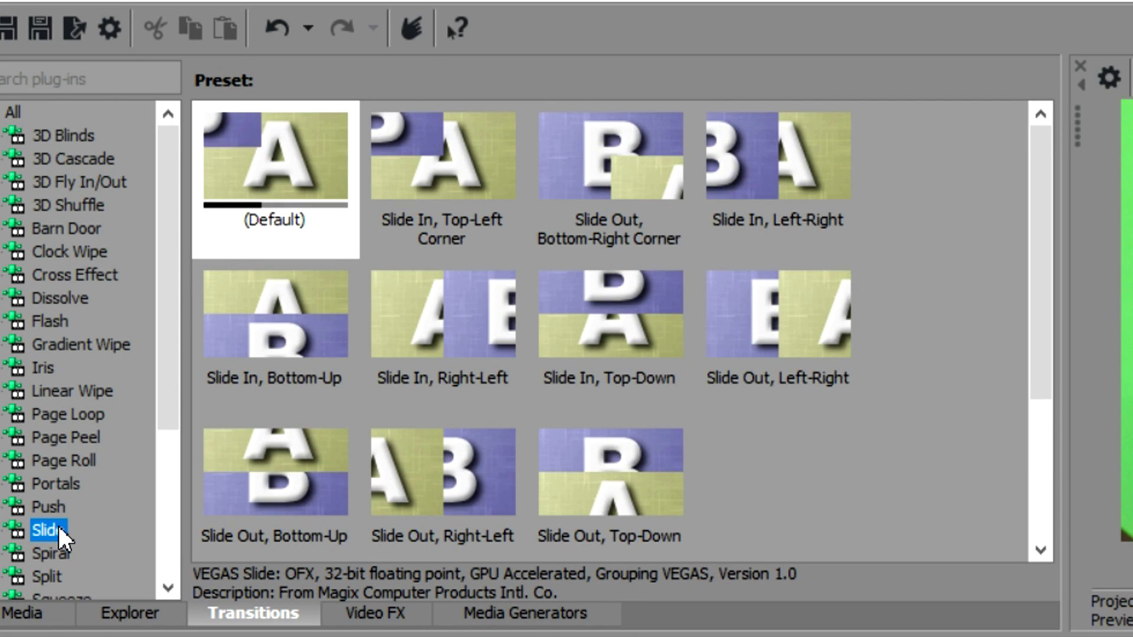
{"action": "left_click_drag", "start_coordinate": [443, 337], "coordinate": [624, 636]}
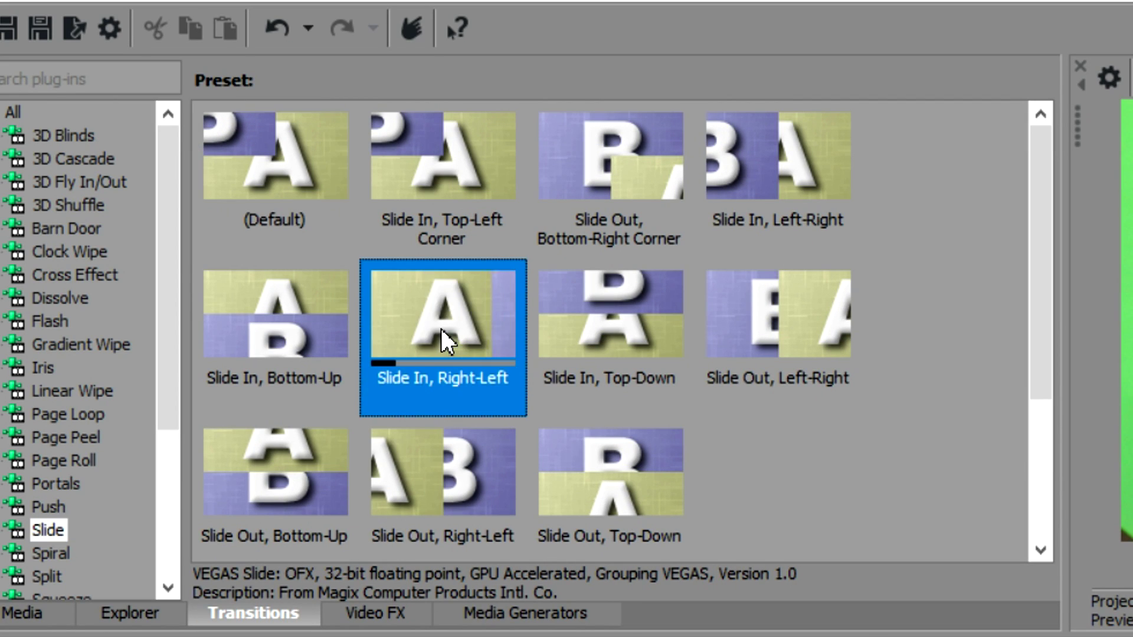
{"action": "left_click_drag", "start_coordinate": [535, 250], "coordinate": [558, 273]}
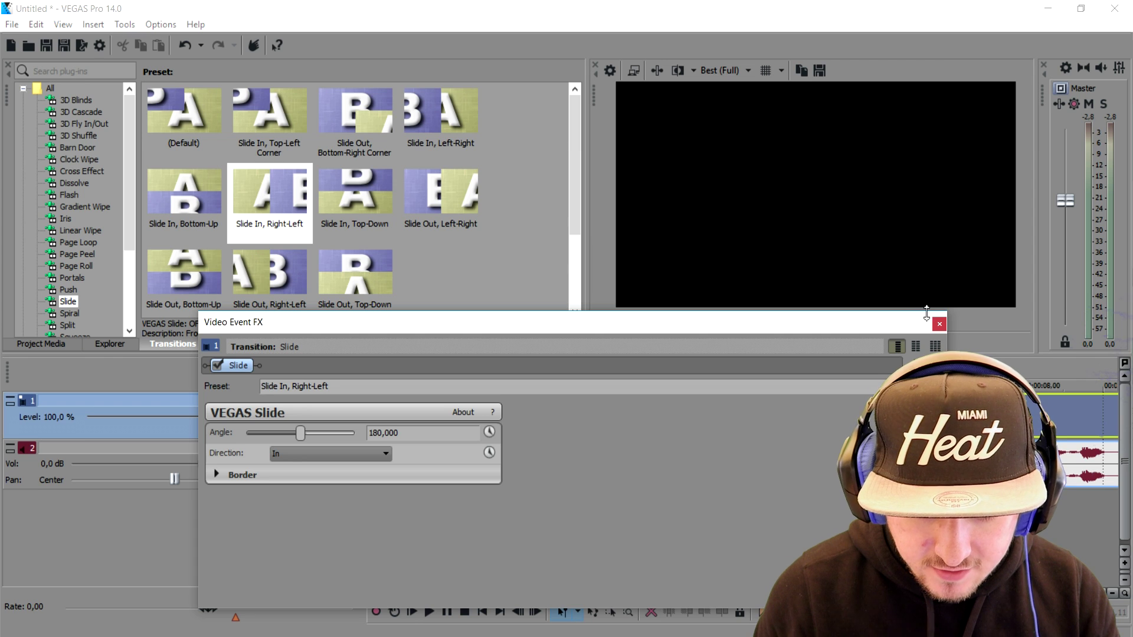
{"action": "left_click", "coordinate": [939, 325]}
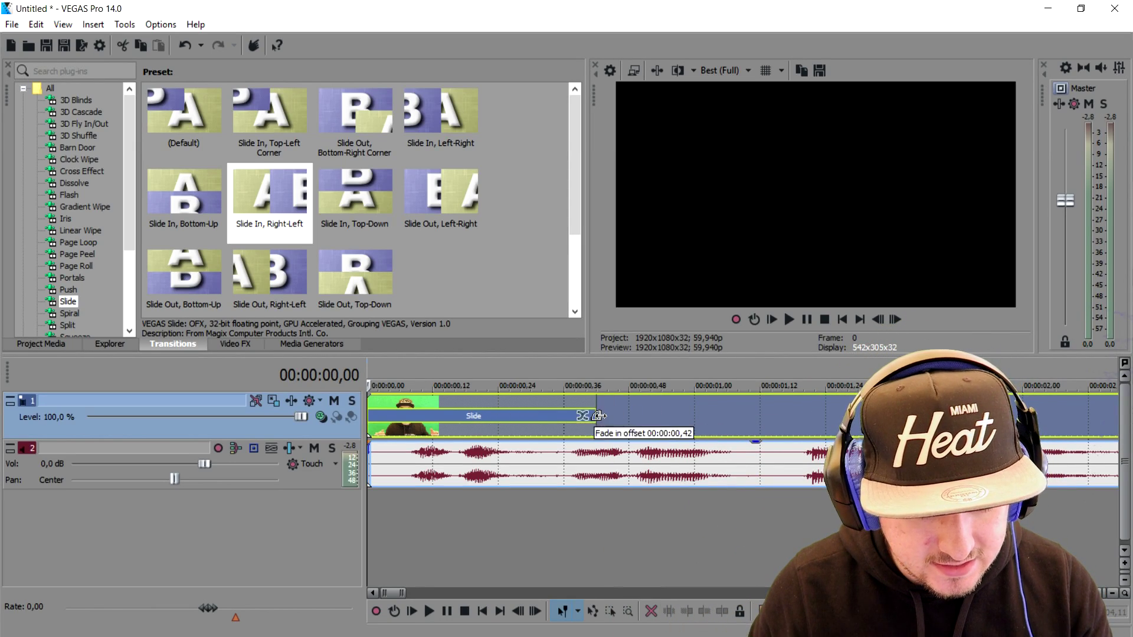
{"action": "left_click_drag", "start_coordinate": [598, 416], "coordinate": [508, 415]}
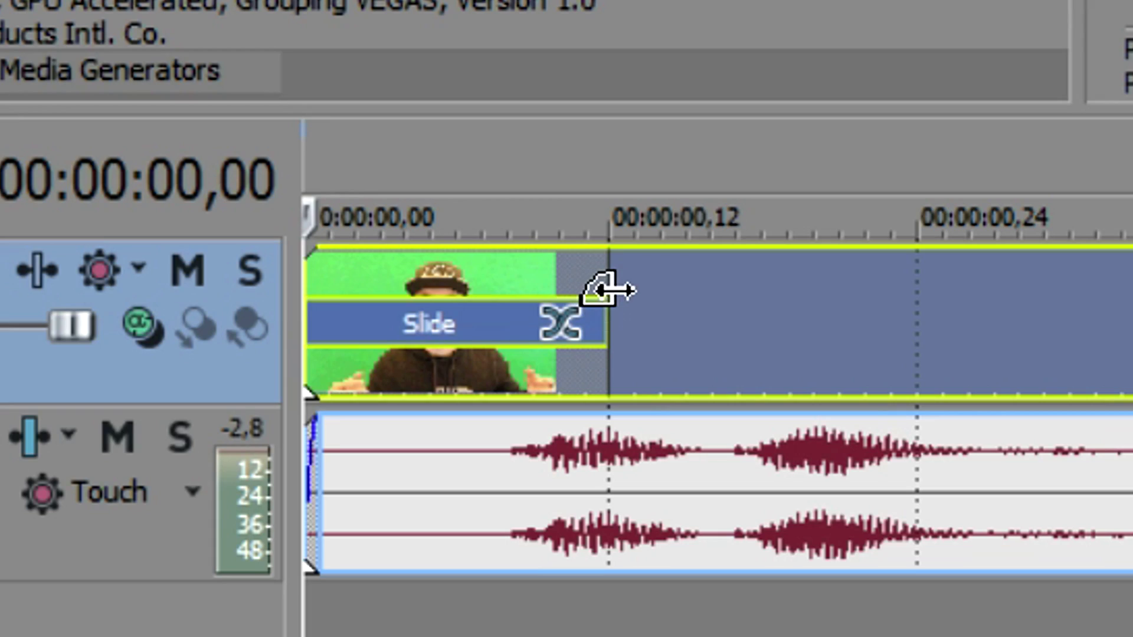
{"action": "left_click_drag", "start_coordinate": [607, 291], "coordinate": [508, 291]}
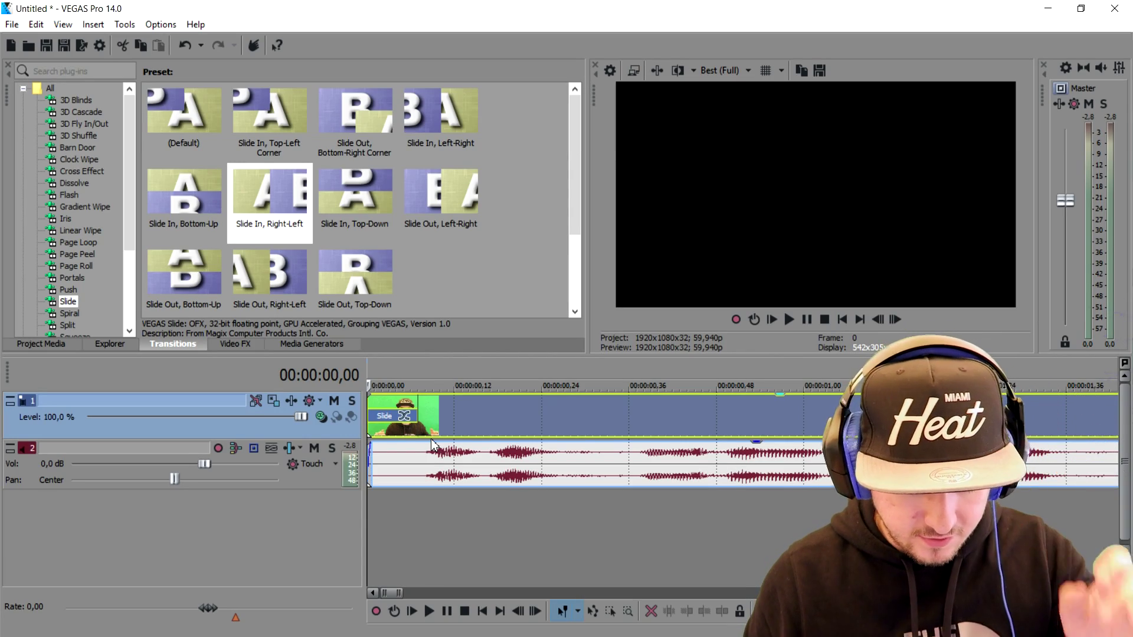
- Add an audio clip on a new track 3, shift it to the start, and preview it looped
{"action": "key", "text": "q"}
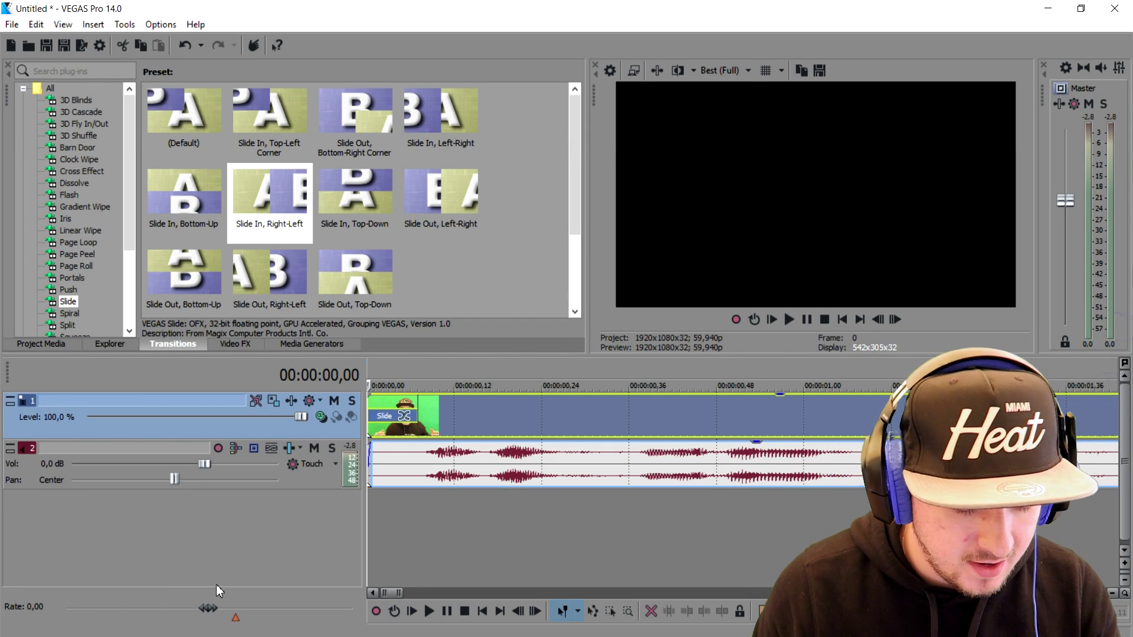
{"action": "left_click_drag", "start_coordinate": [356, 537], "coordinate": [672, 522]}
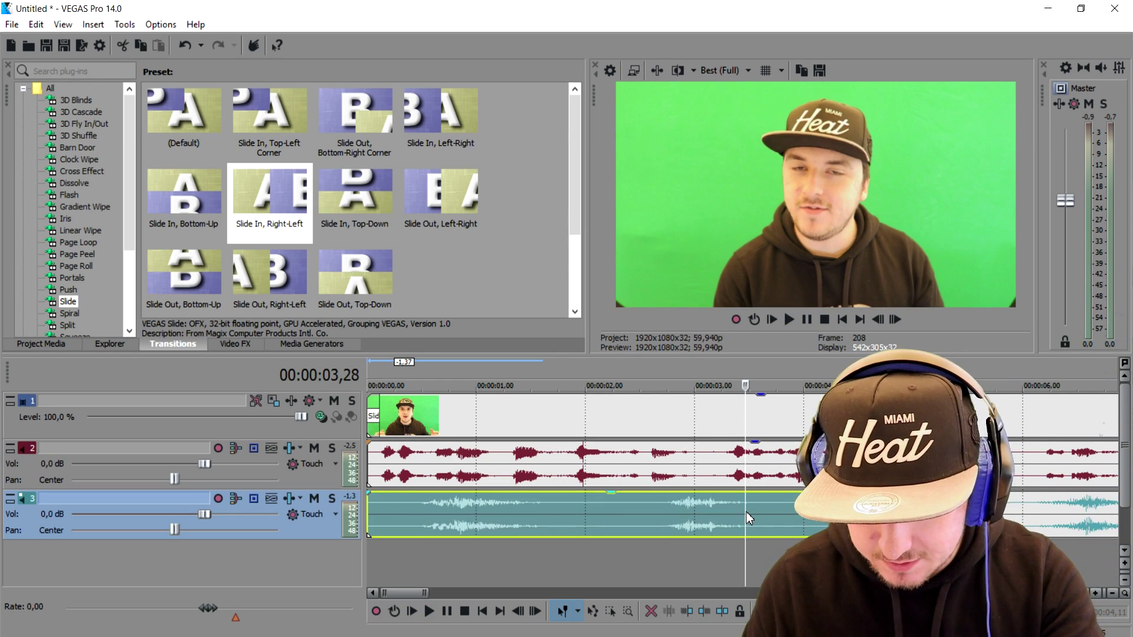
{"action": "left_click_drag", "start_coordinate": [746, 518], "coordinate": [480, 535]}
{"action": "left_click", "coordinate": [842, 320]}
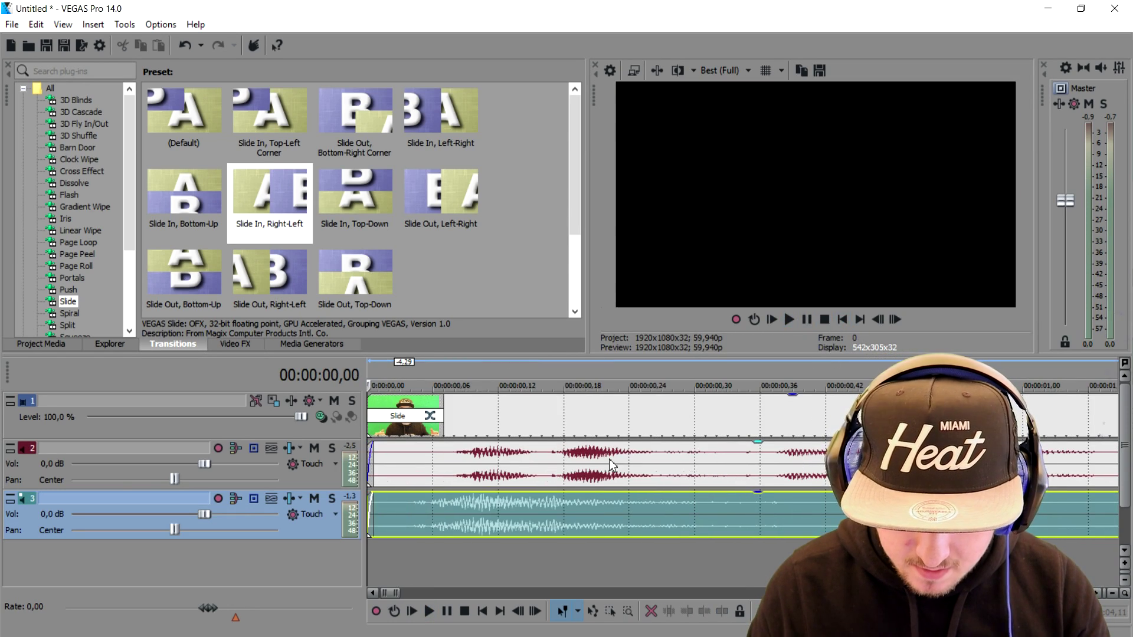
{"action": "key", "text": "space"}
{"action": "key", "text": "space"}
{"action": "scroll", "coordinate": [625, 472], "scroll_direction": "up", "scroll_amount": 3}
{"action": "key", "text": "space"}
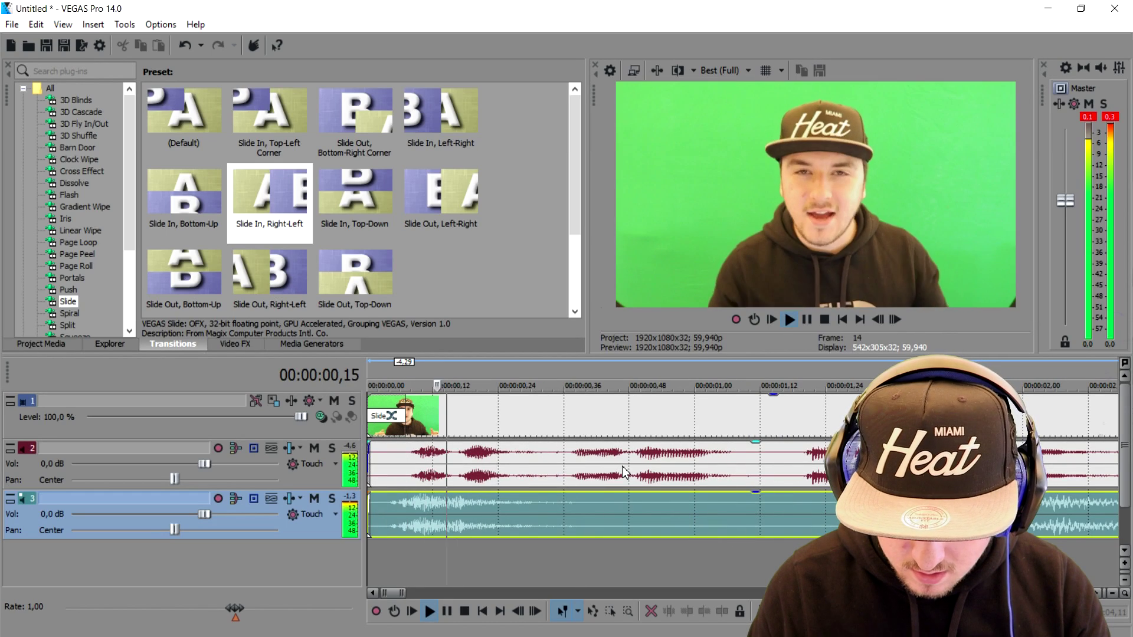
{"action": "key", "text": "space"}
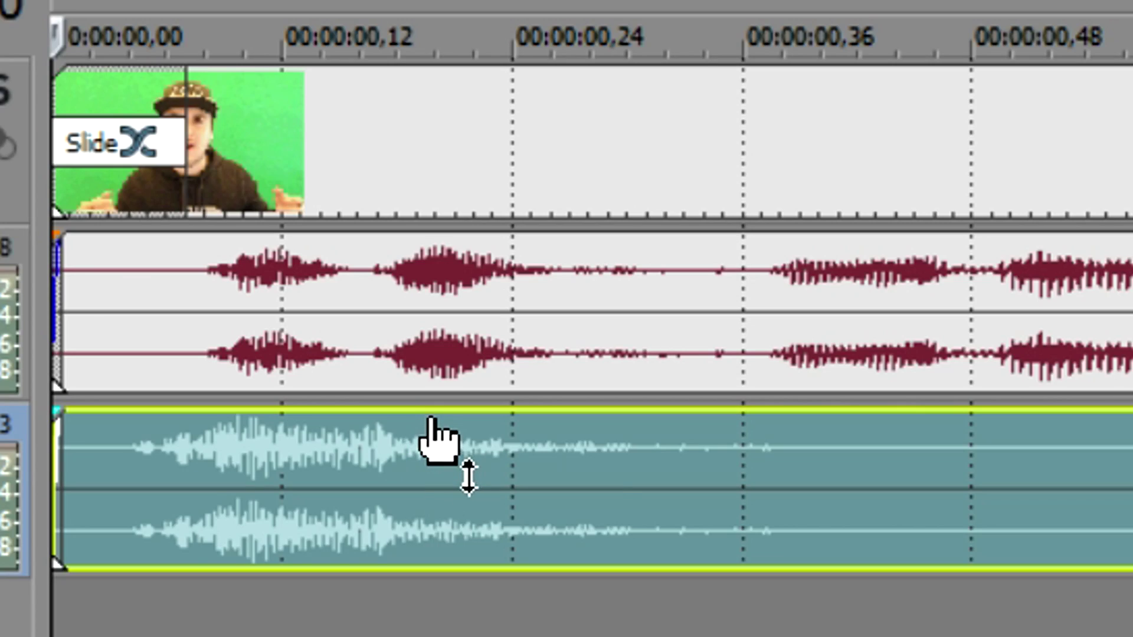
- Lower the audio clip's gain line and delete its tail
{"action": "left_click_drag", "start_coordinate": [476, 495], "coordinate": [476, 519]}
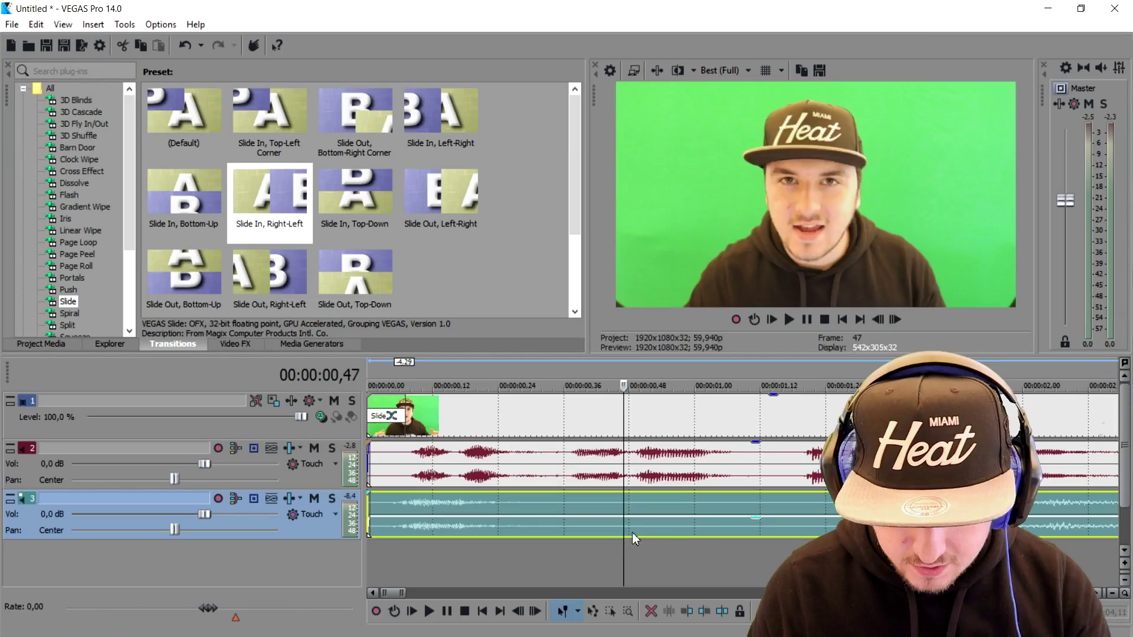
{"action": "left_click", "coordinate": [632, 533]}
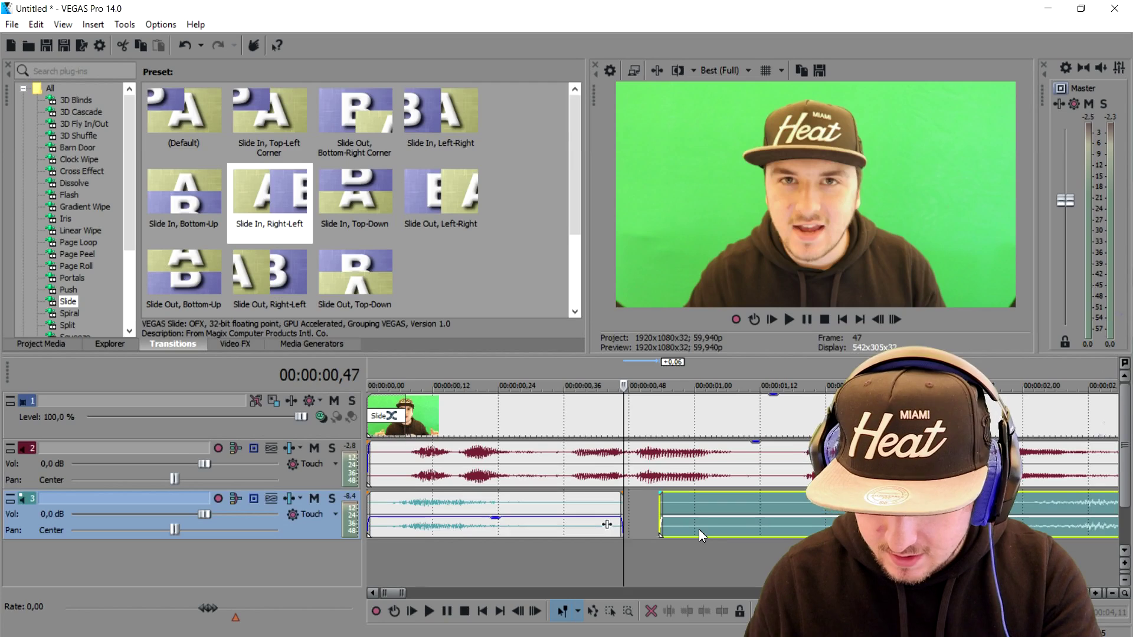
{"action": "key", "text": "Delete"}
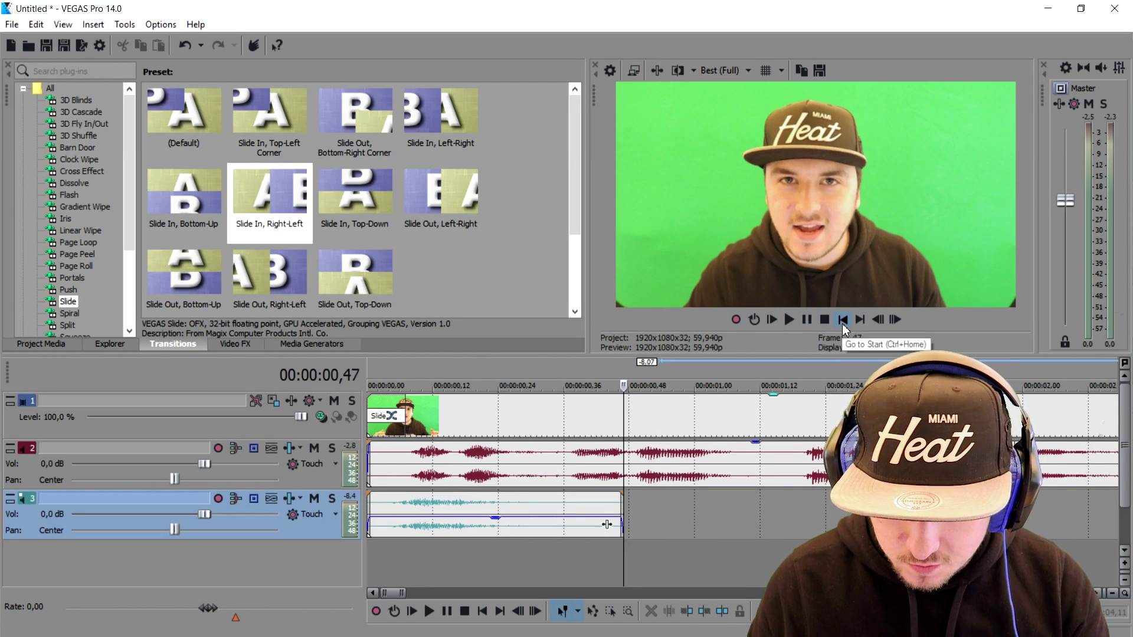
- Split the talking-head clip about one second in and bring up its Event Pan/Crop
{"action": "left_click", "coordinate": [842, 320]}
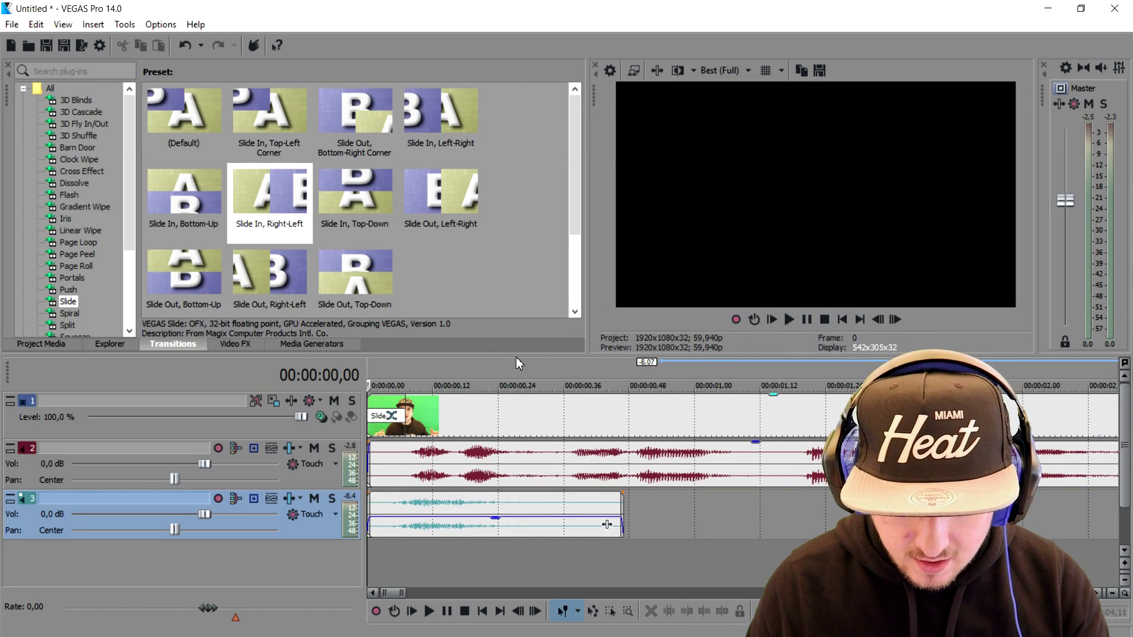
{"action": "left_click", "coordinate": [454, 369]}
{"action": "key", "text": "space"}
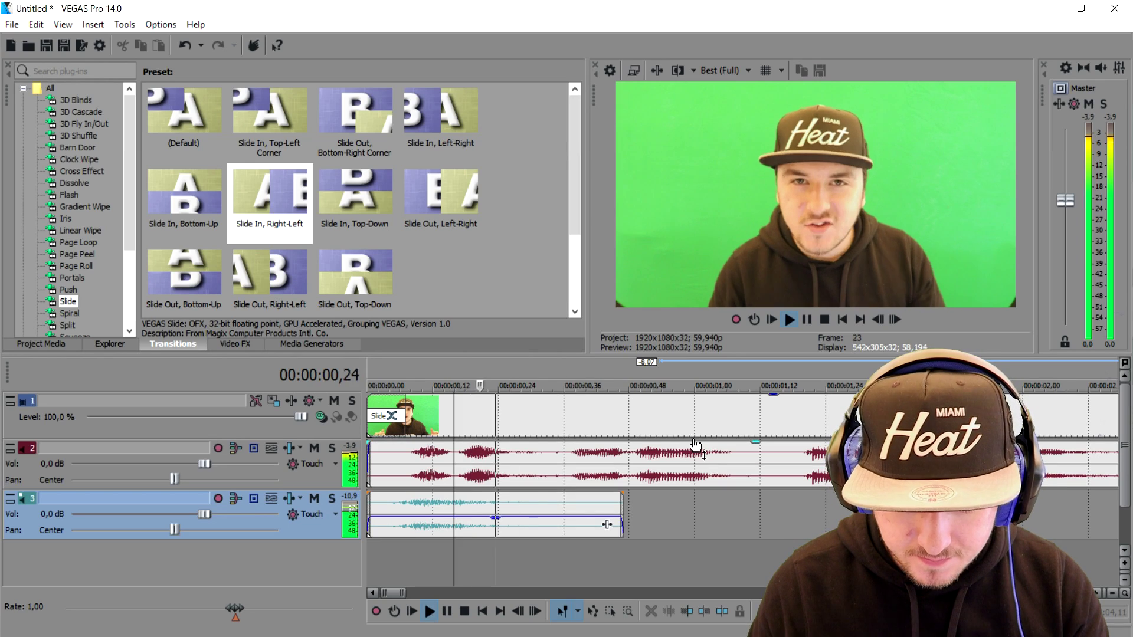
{"action": "left_click", "coordinate": [757, 458]}
{"action": "key", "text": "s"}
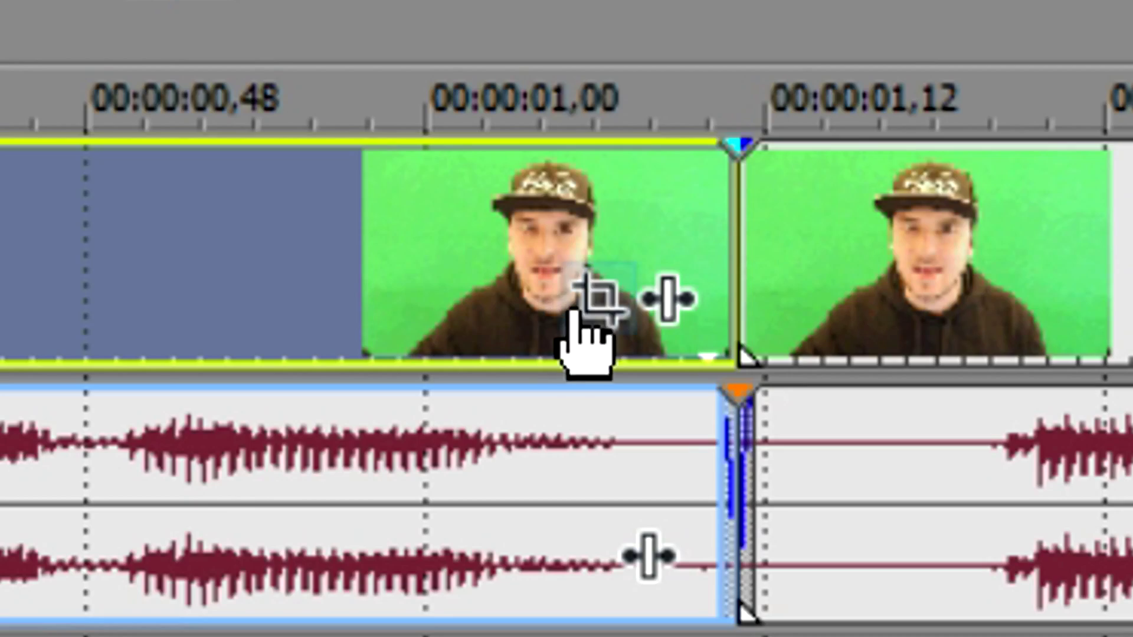
{"action": "left_click", "coordinate": [729, 425]}
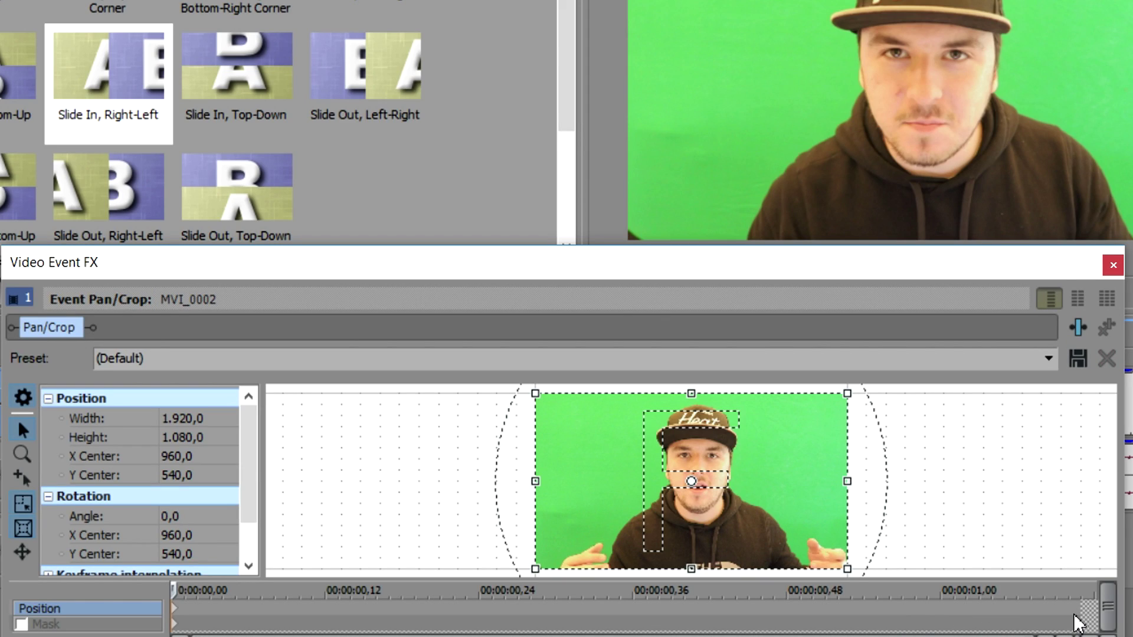
- At the clip's end, shrink the Pan/Crop box to about 1497x842 to zoom in on the speaker
{"action": "left_click", "coordinate": [1068, 614]}
{"action": "left_click_drag", "start_coordinate": [848, 393], "coordinate": [814, 412]}
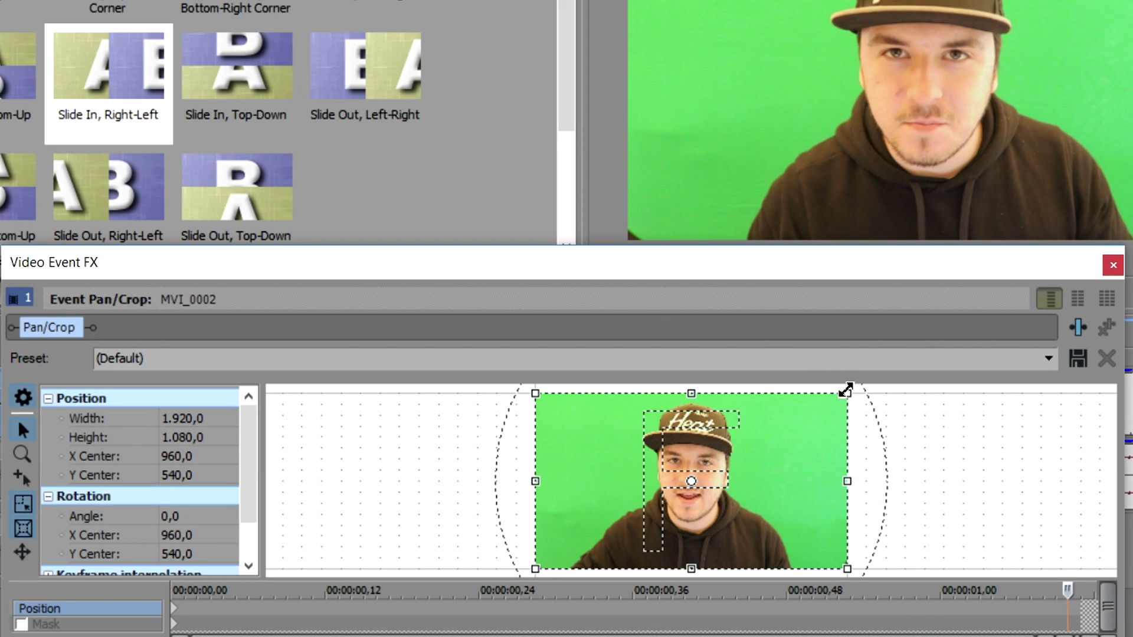
{"action": "left_click", "coordinate": [939, 324]}
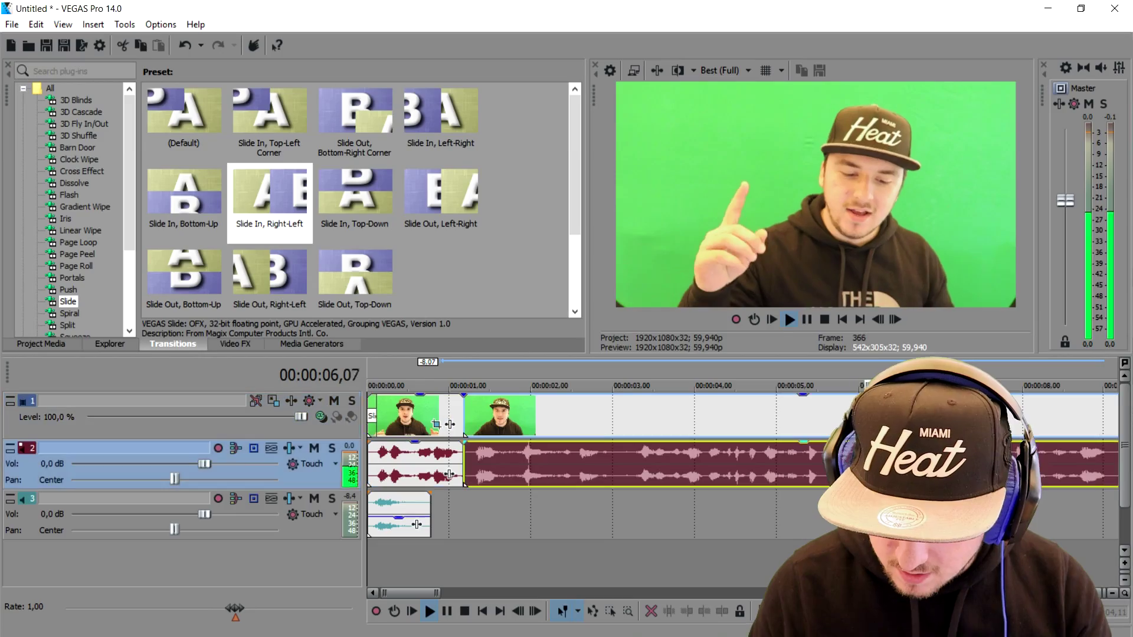
{"action": "key", "text": "space"}
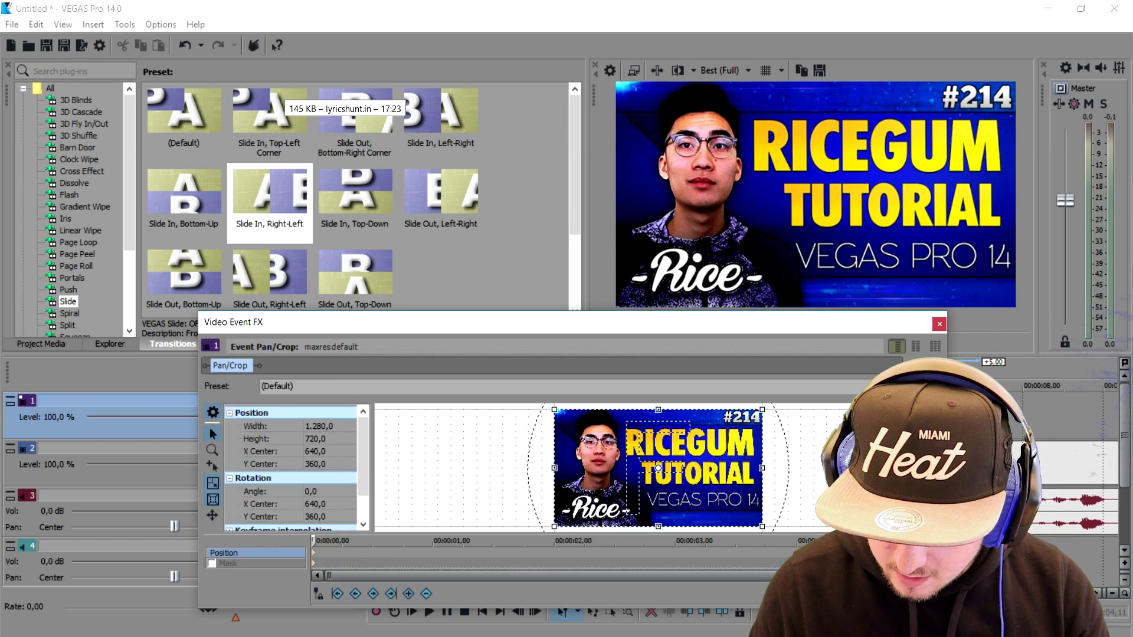
- Shrink the maxresdefault thumbnail in Pan/Crop and place it in the frame's top-left corner
{"action": "scroll", "coordinate": [732, 423], "scroll_direction": "down", "scroll_amount": 5}
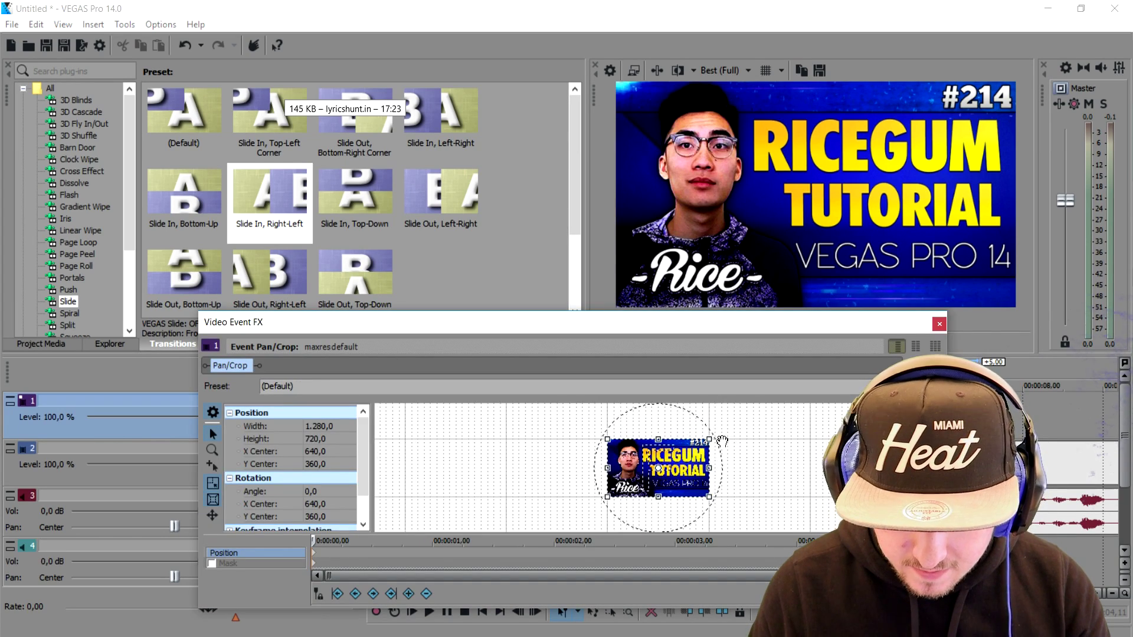
{"action": "left_click_drag", "start_coordinate": [705, 441], "coordinate": [824, 408]}
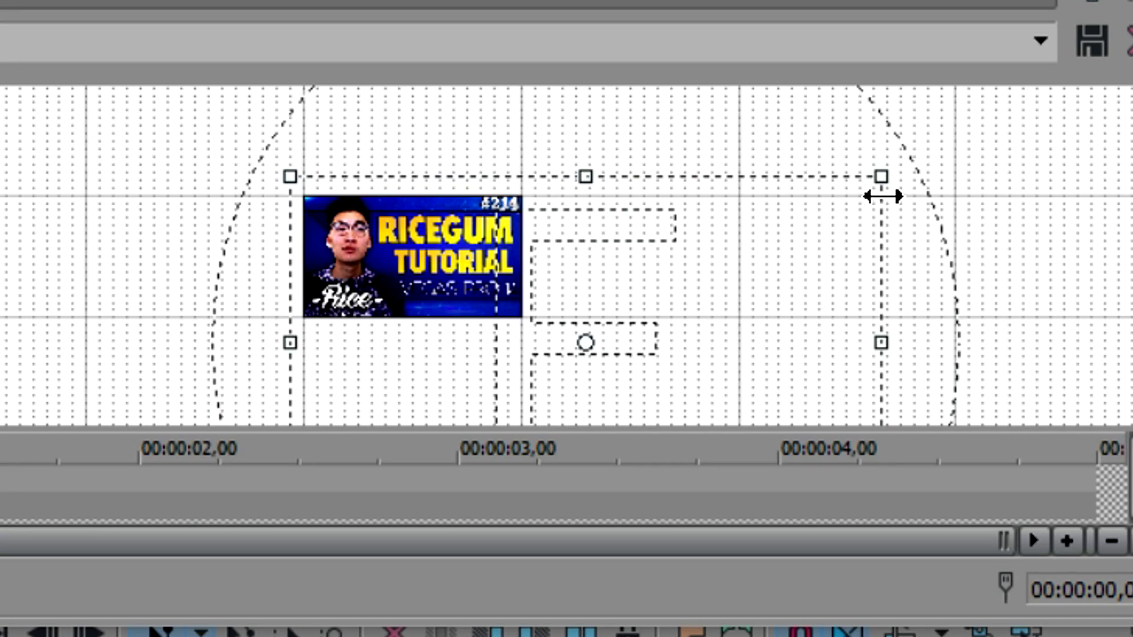
{"action": "left_click_drag", "start_coordinate": [883, 196], "coordinate": [951, 172]}
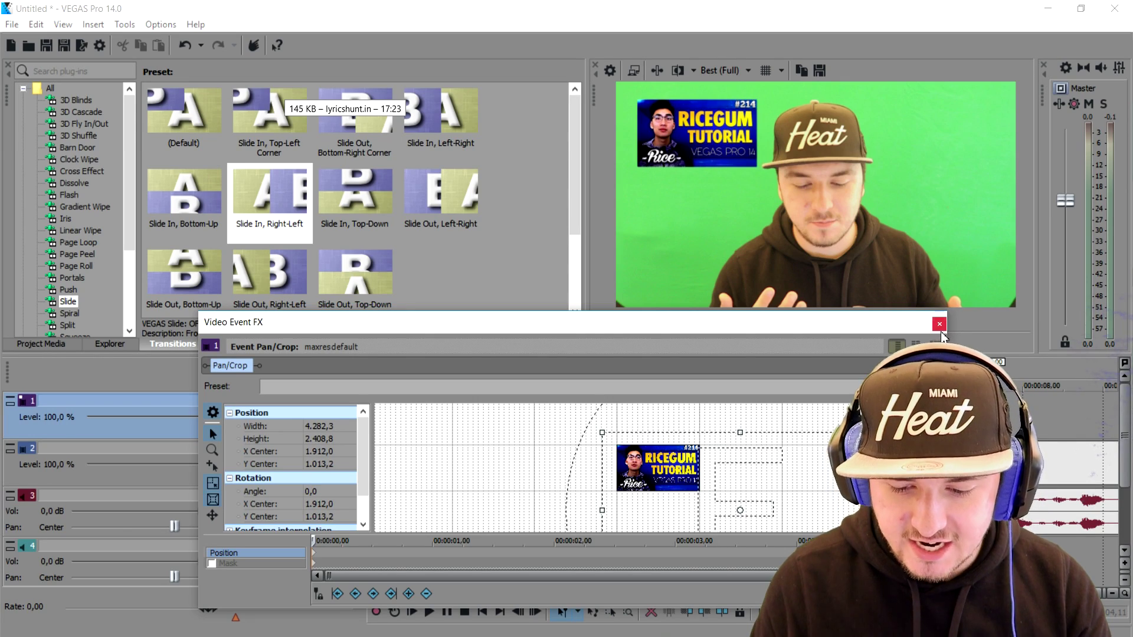
{"action": "left_click", "coordinate": [940, 324]}
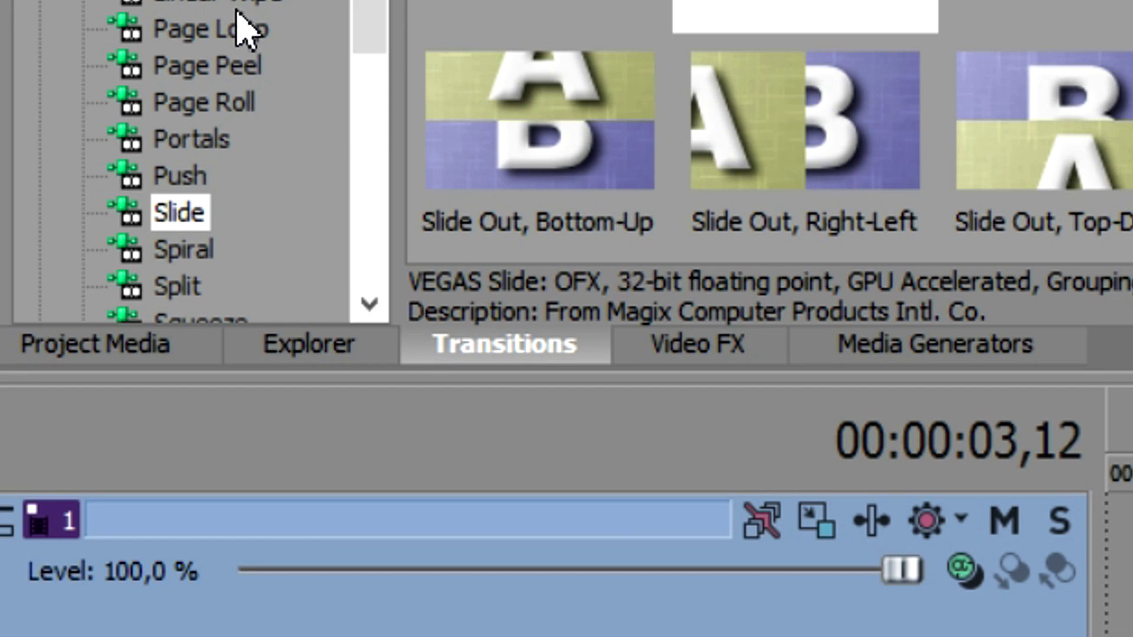
- Apply the (Default) Spiral transition to the thumbnail event's start
{"action": "left_click", "coordinate": [207, 248]}
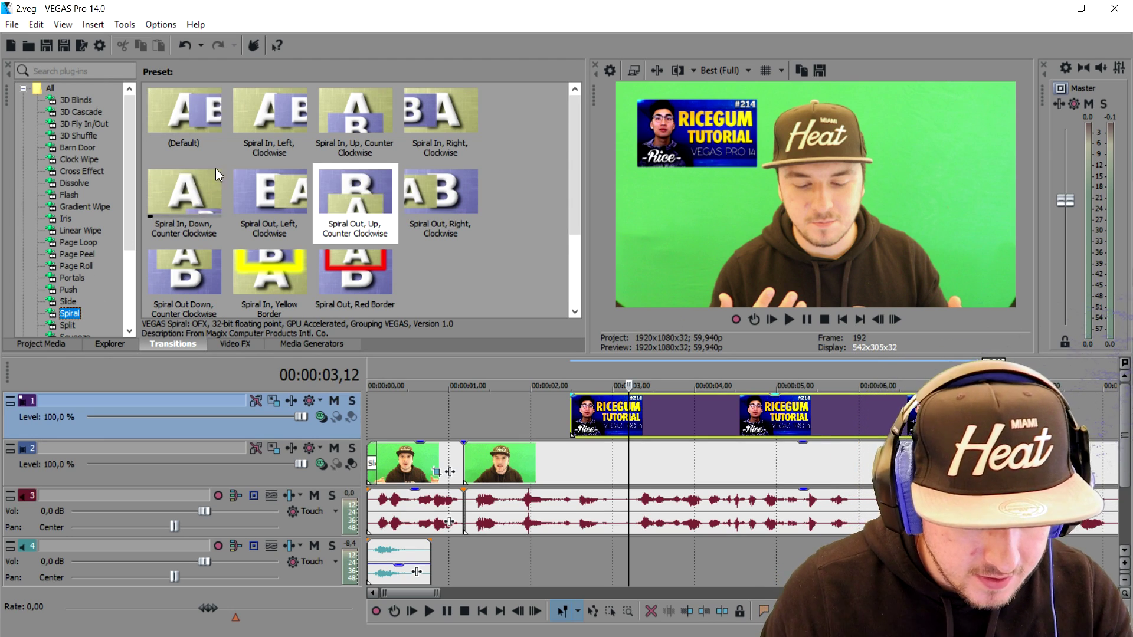
{"action": "left_click_drag", "start_coordinate": [187, 128], "coordinate": [569, 406]}
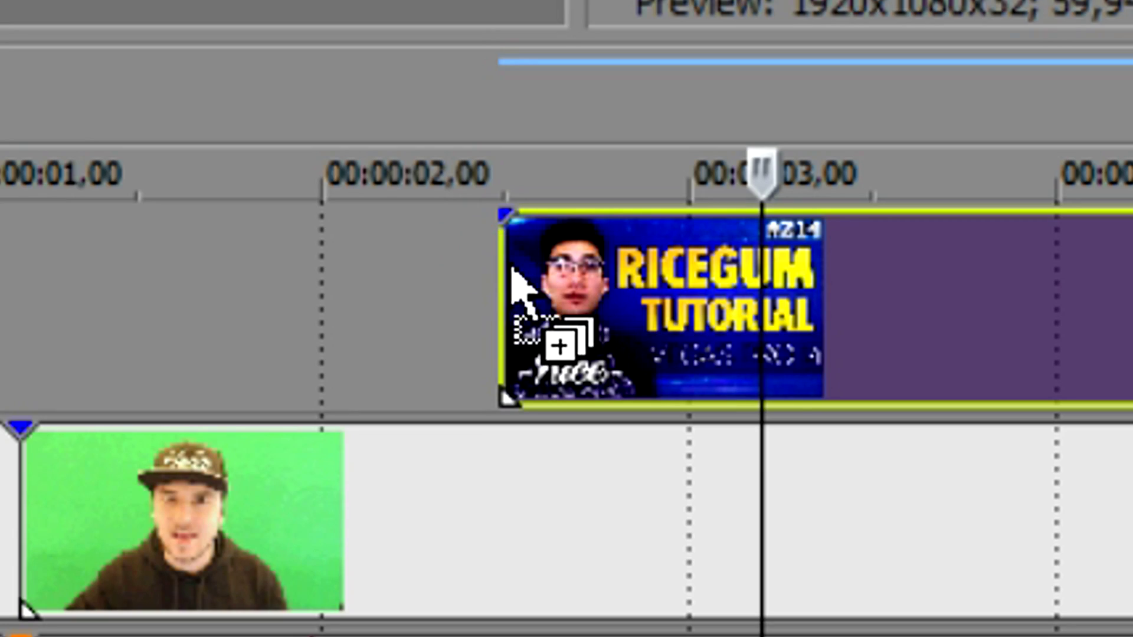
{"action": "left_click_drag", "start_coordinate": [511, 269], "coordinate": [511, 269]}
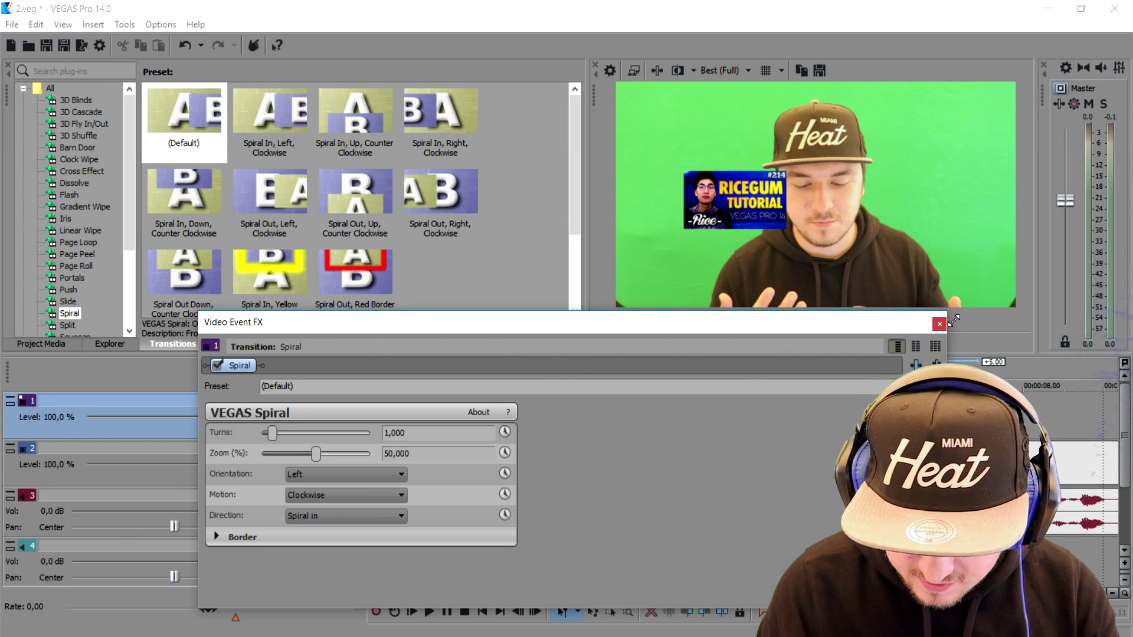
{"action": "left_click", "coordinate": [940, 324]}
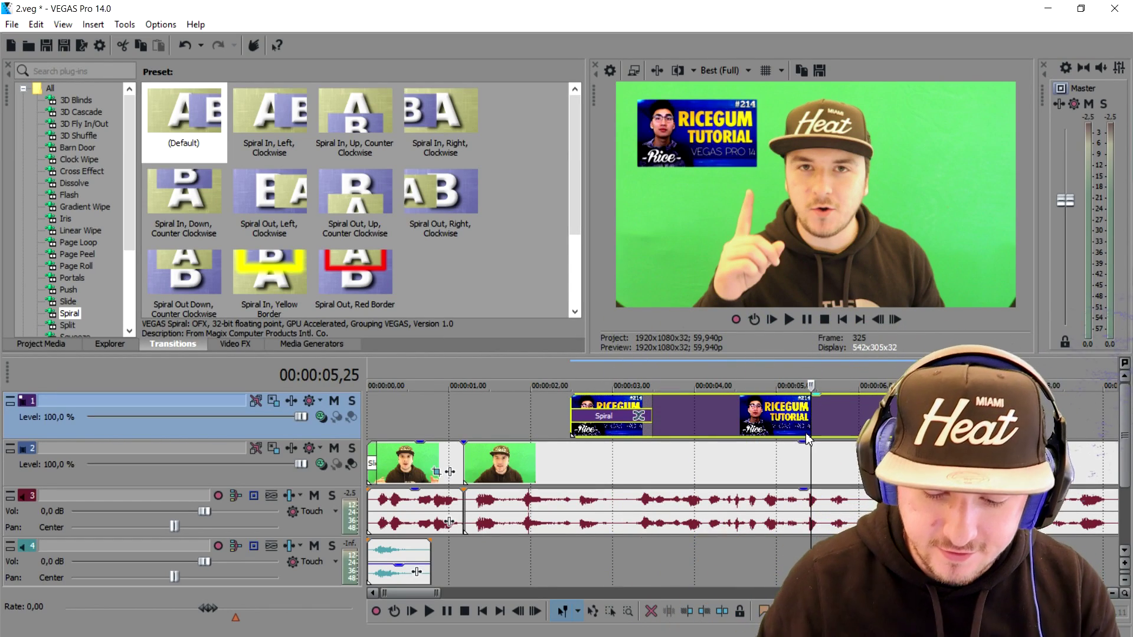
- Slide the thumbnail overlay later so it starts around five seconds, previewing its spiral entrance
{"action": "left_click_drag", "start_coordinate": [737, 429], "coordinate": [725, 385]}
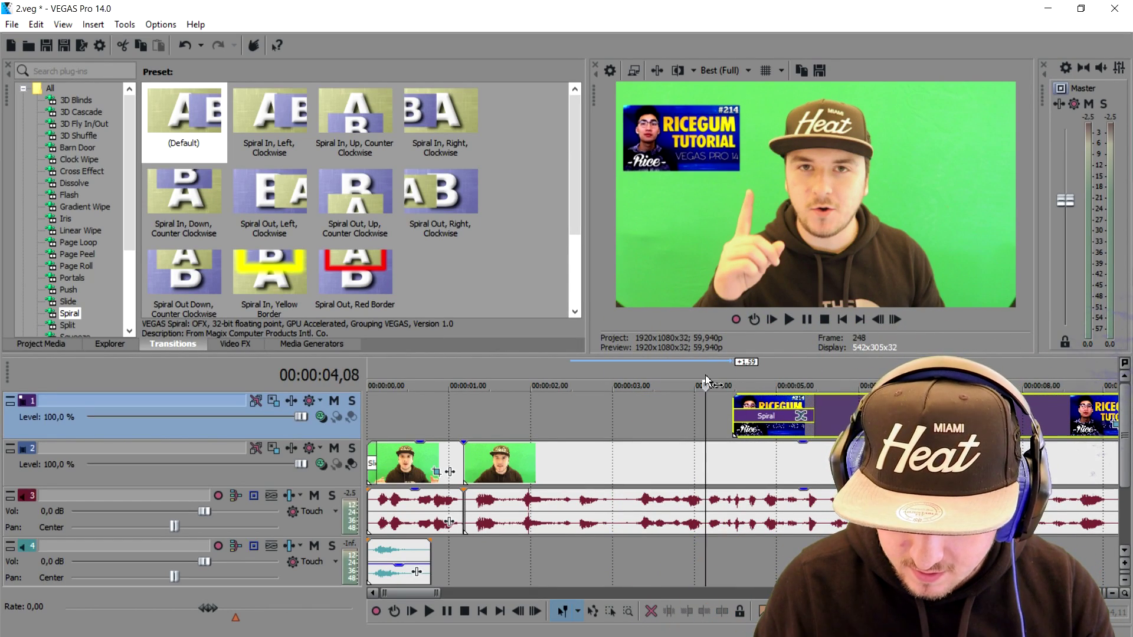
{"action": "key", "text": "space"}
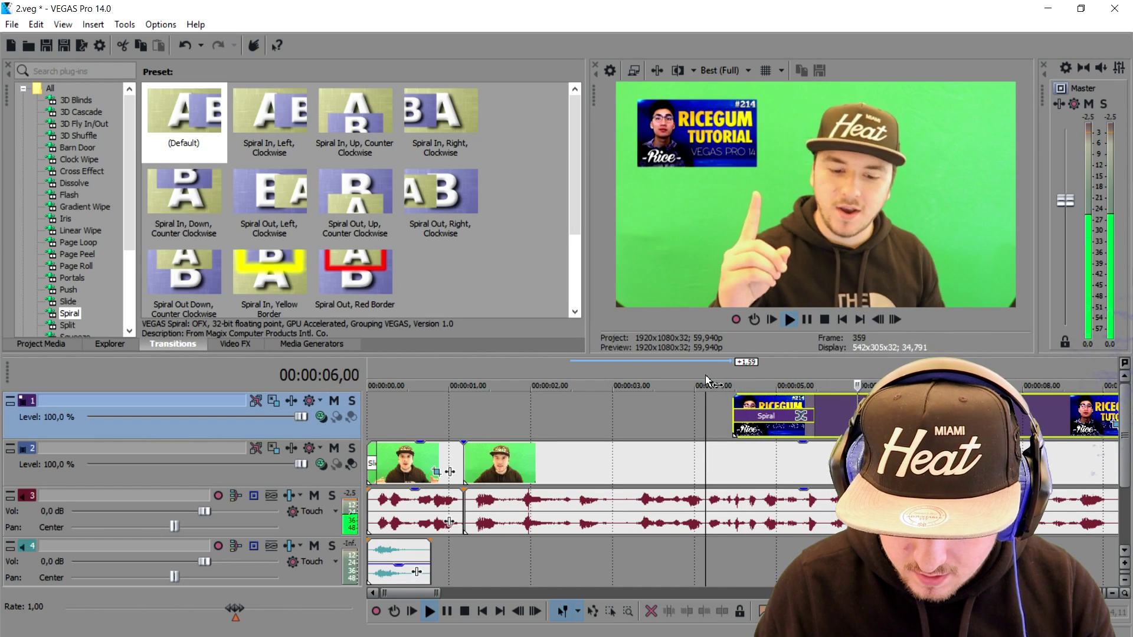
{"action": "key", "text": "space"}
{"action": "left_click_drag", "start_coordinate": [846, 418], "coordinate": [851, 418]}
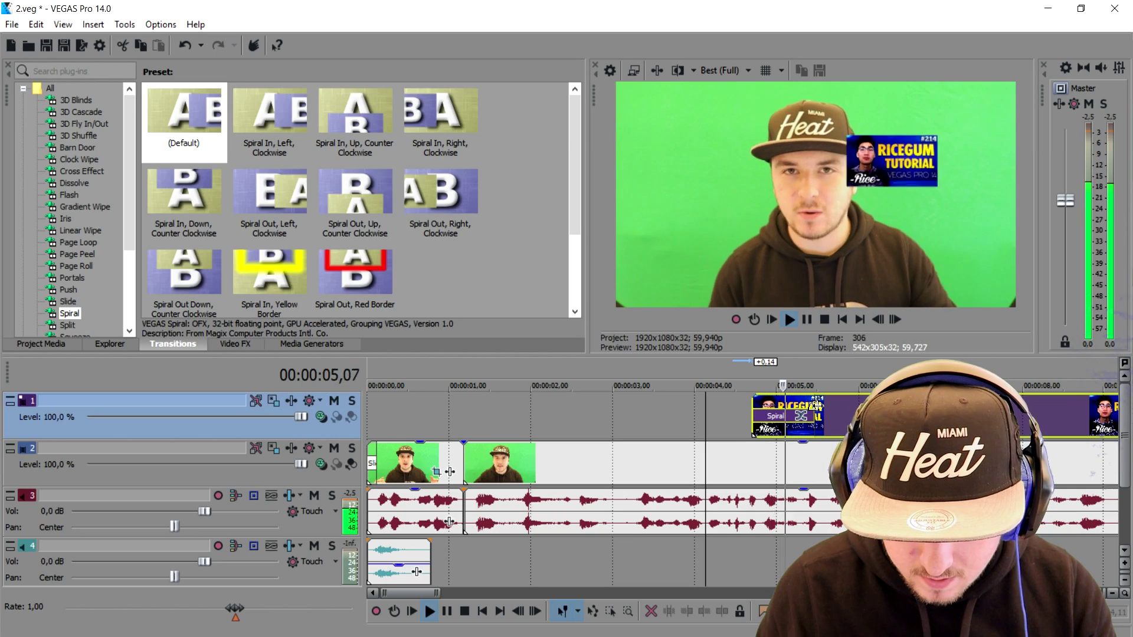
{"action": "key", "text": "space"}
{"action": "left_click_drag", "start_coordinate": [825, 411], "coordinate": [837, 412]}
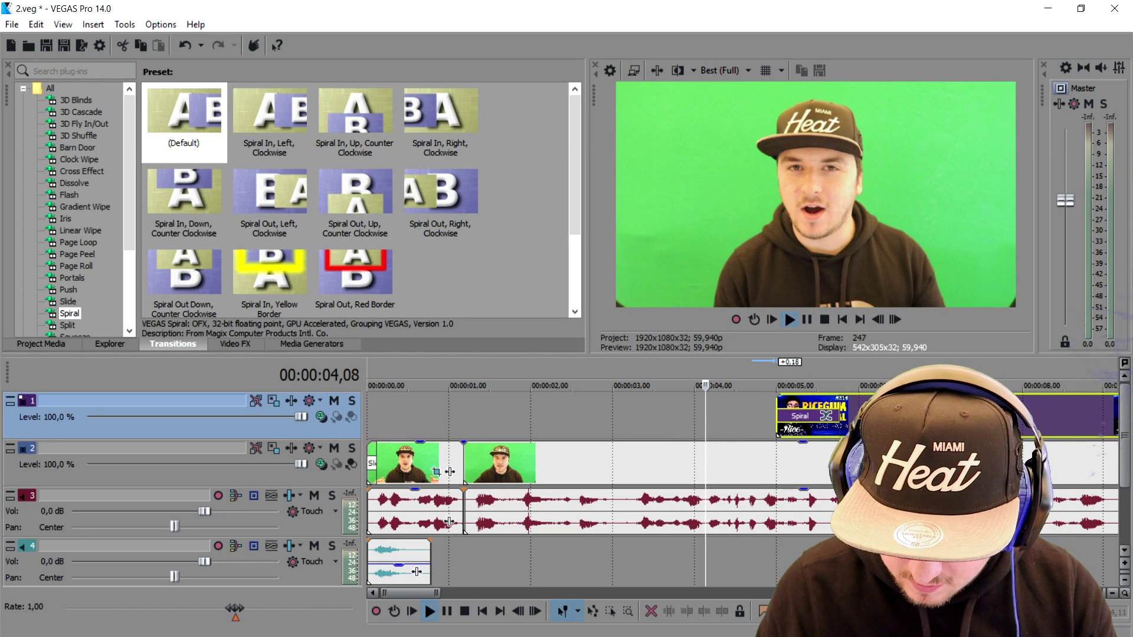
{"action": "key", "text": "space"}
{"action": "key", "text": "space"}
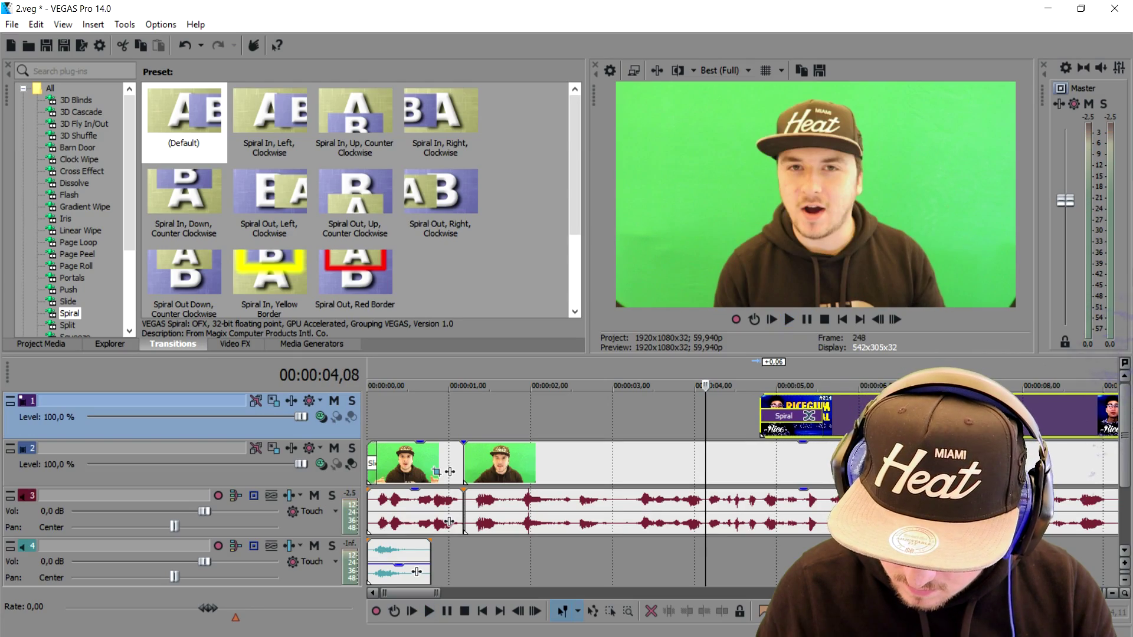
{"action": "key", "text": "space"}
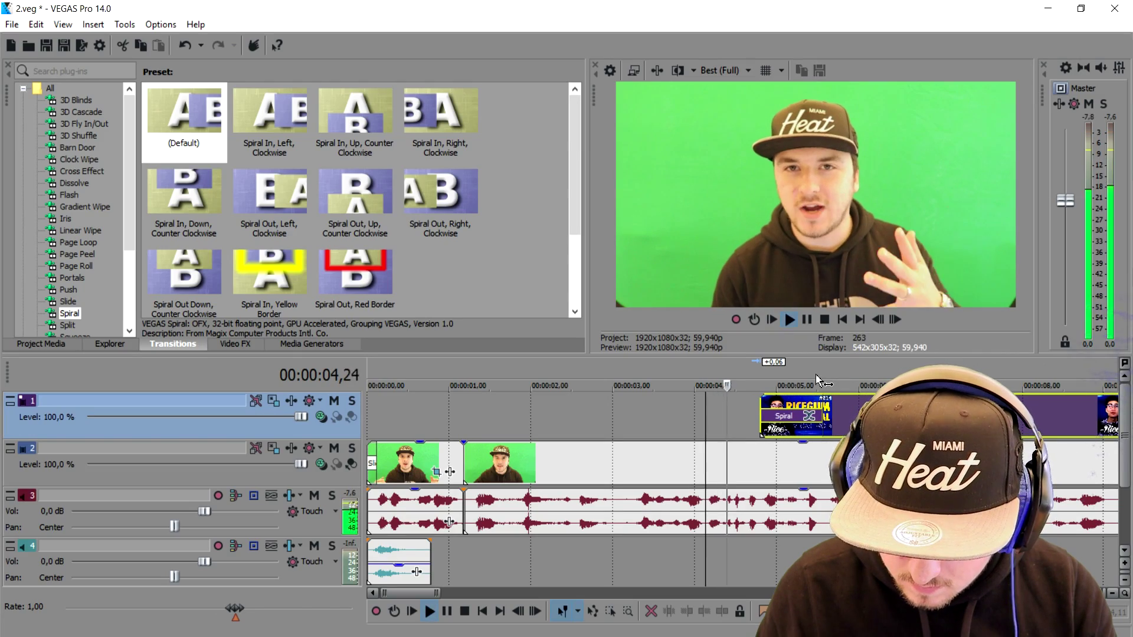
{"action": "key", "text": "space"}
{"action": "left_click", "coordinate": [827, 385]}
{"action": "key", "text": "space"}
{"action": "key", "text": "space"}
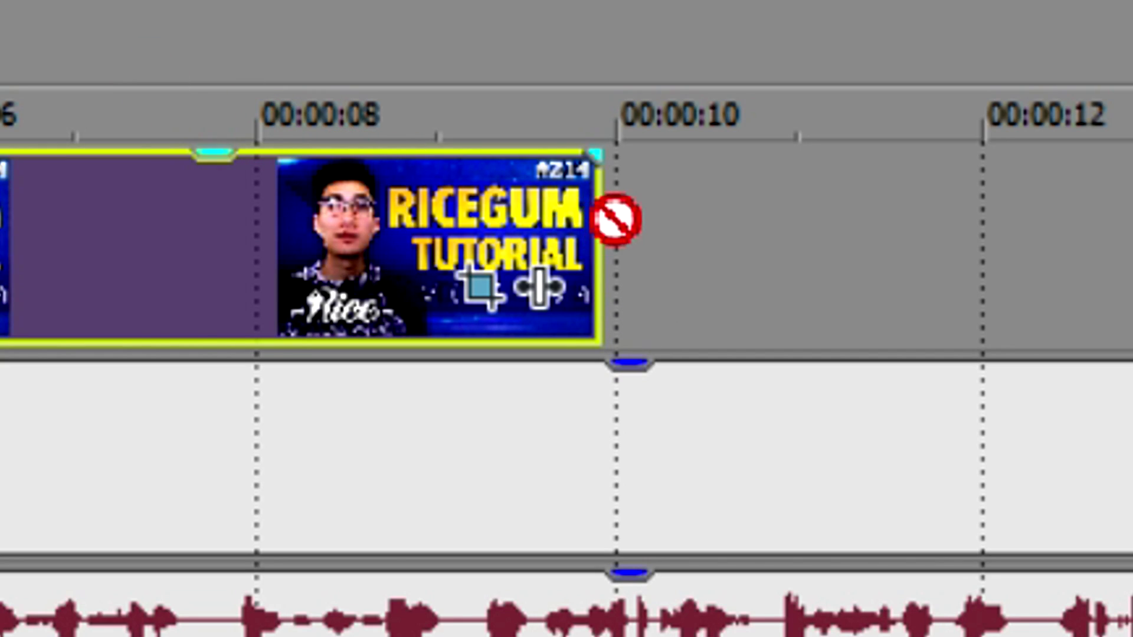
- Add a Spiral Out, Left, Clockwise transition to the thumbnail's end and review it near 9.35 seconds
{"action": "left_click_drag", "start_coordinate": [616, 218], "coordinate": [587, 221]}
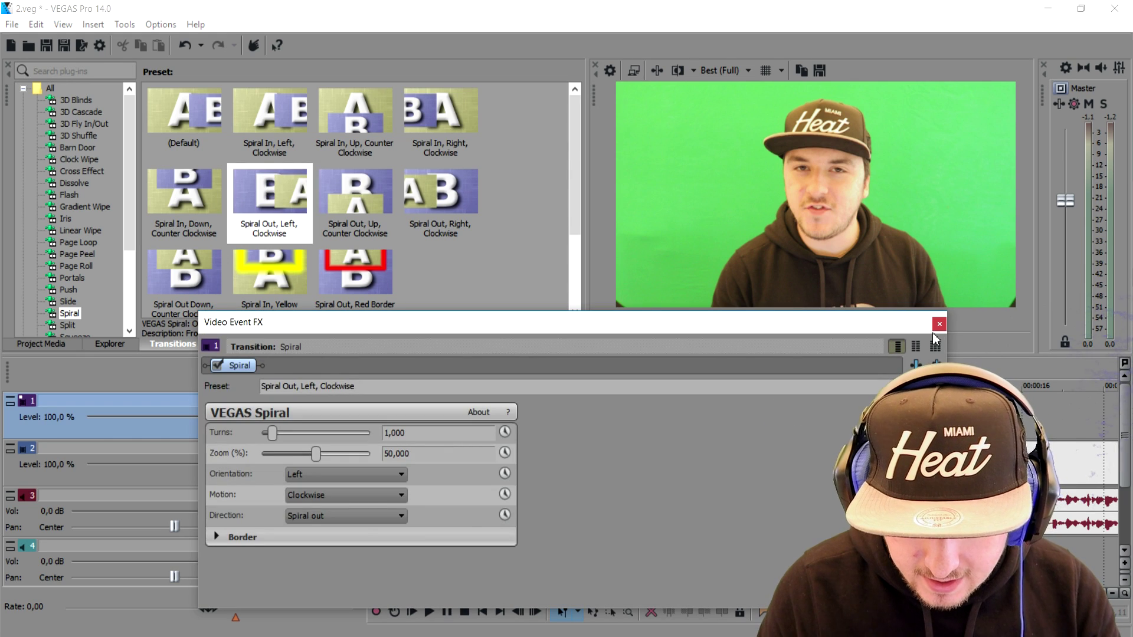
{"action": "left_click", "coordinate": [939, 325]}
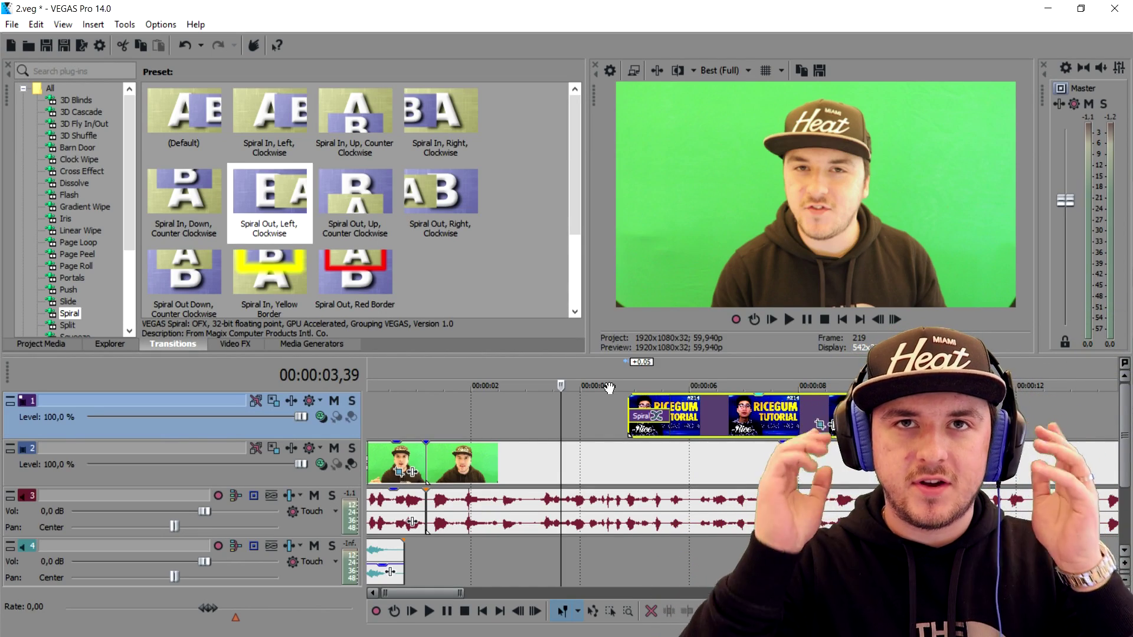
{"action": "left_click", "coordinate": [878, 361]}
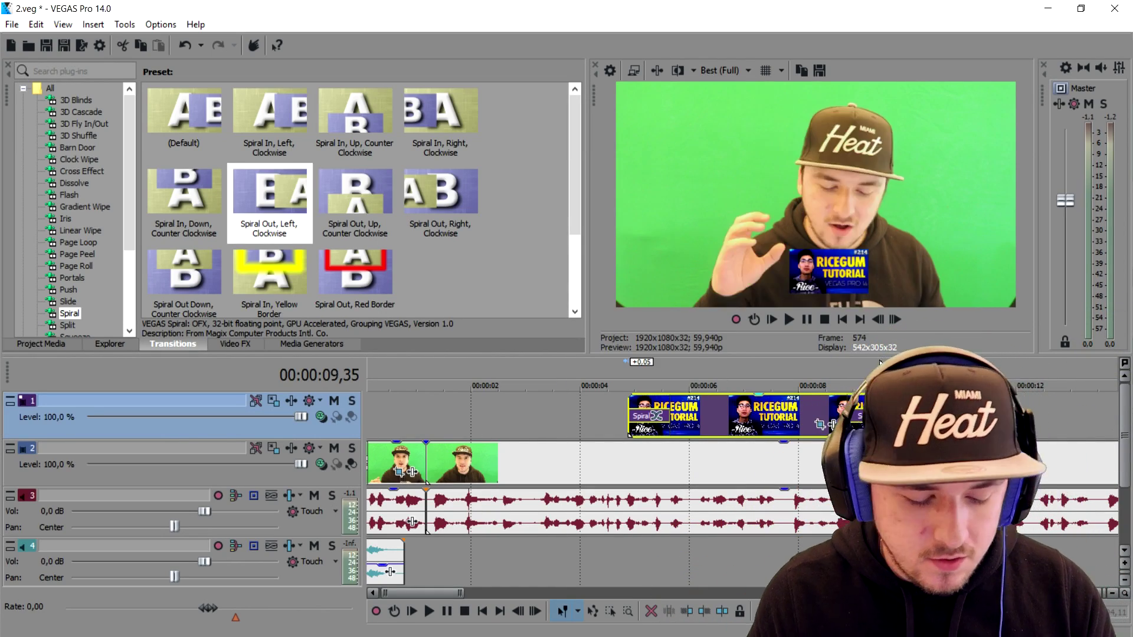
{"action": "scroll", "coordinate": [790, 407], "scroll_direction": "down", "scroll_amount": 3}
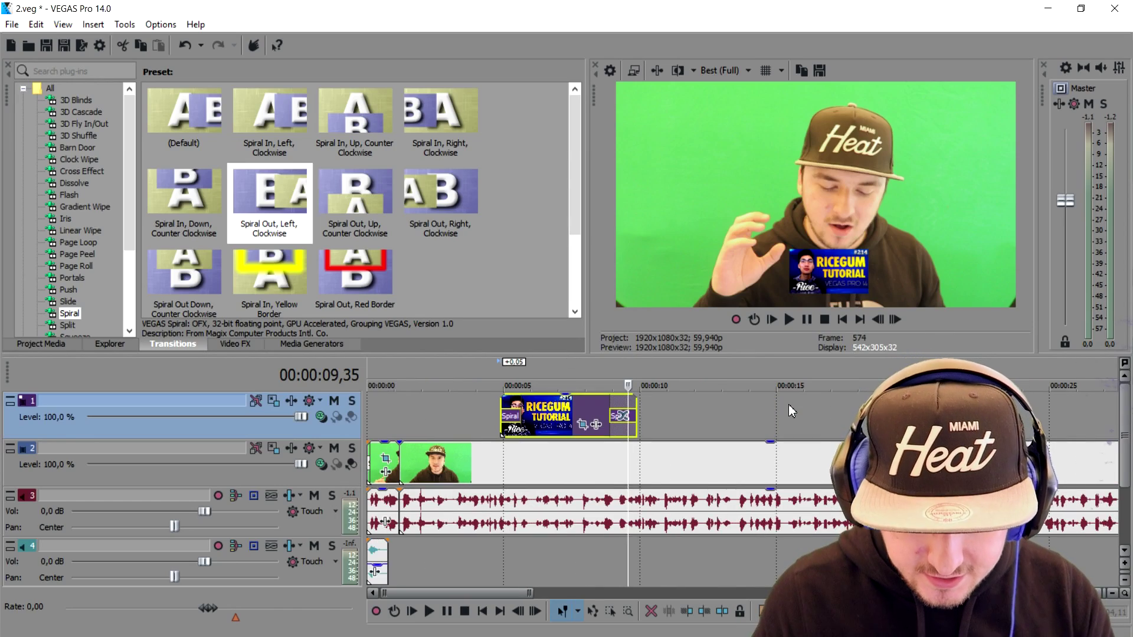
{"action": "left_click", "coordinate": [734, 378]}
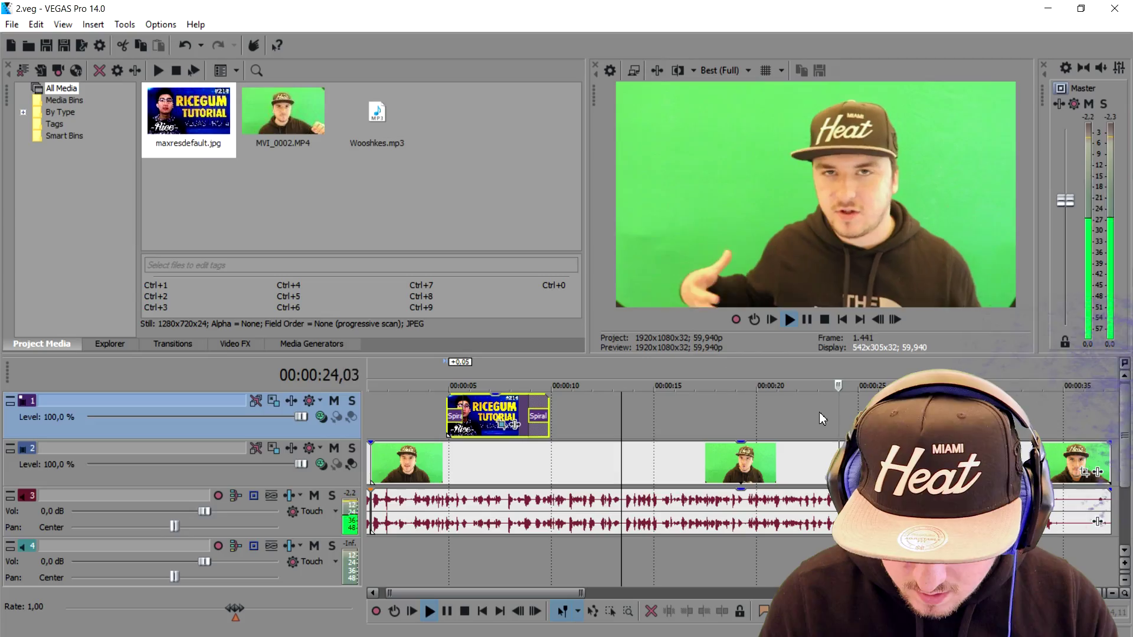
- Remove the end-screen clip's audio track and cut away its start before the playhead
{"action": "left_click", "coordinate": [819, 412]}
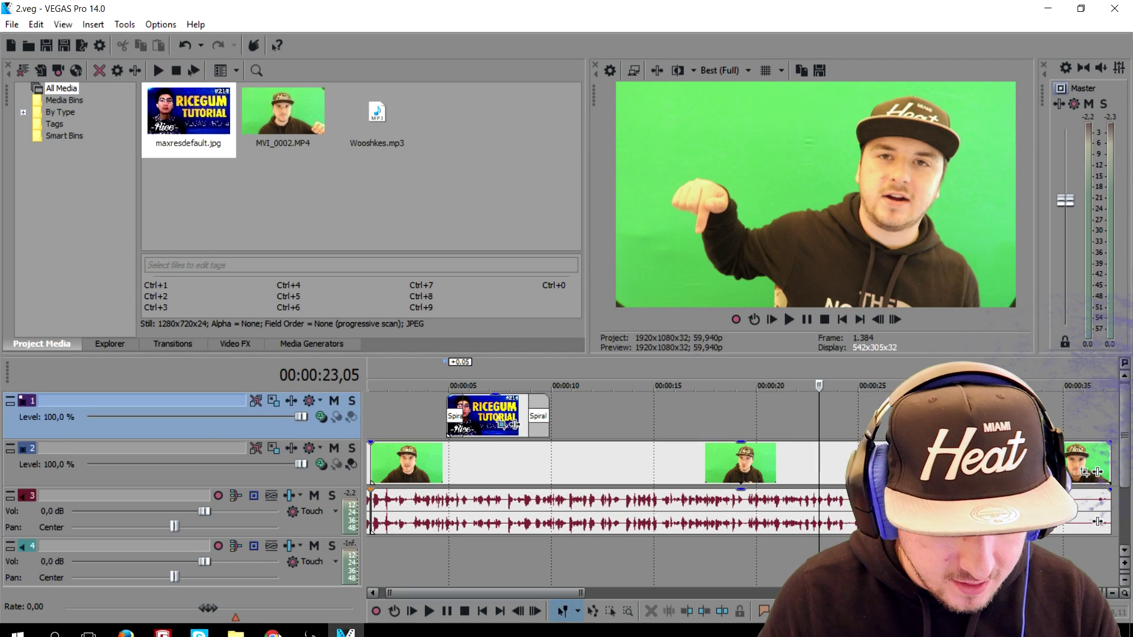
{"action": "mouse_move", "coordinate": [230, 631]}
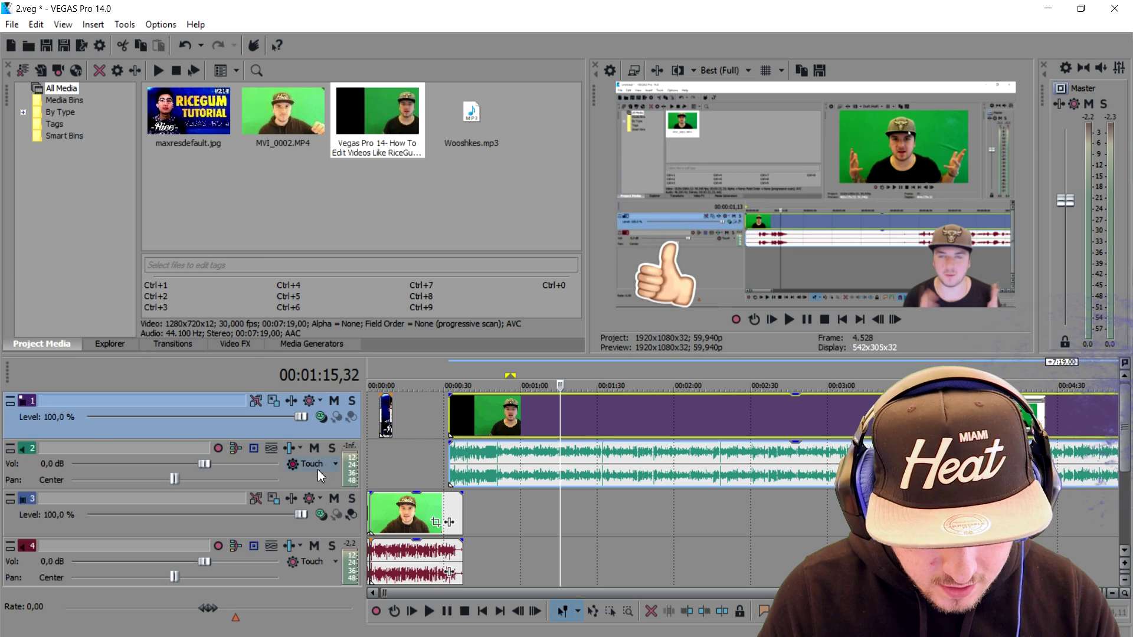
{"action": "left_click", "coordinate": [317, 471]}
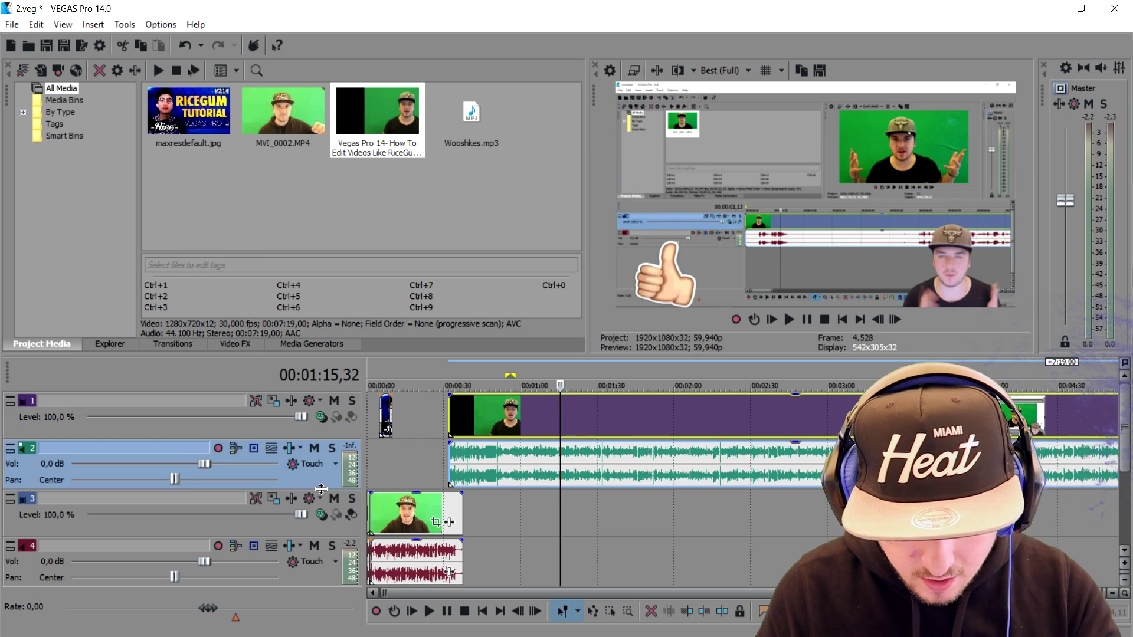
{"action": "left_click_drag", "start_coordinate": [322, 493], "coordinate": [323, 567]}
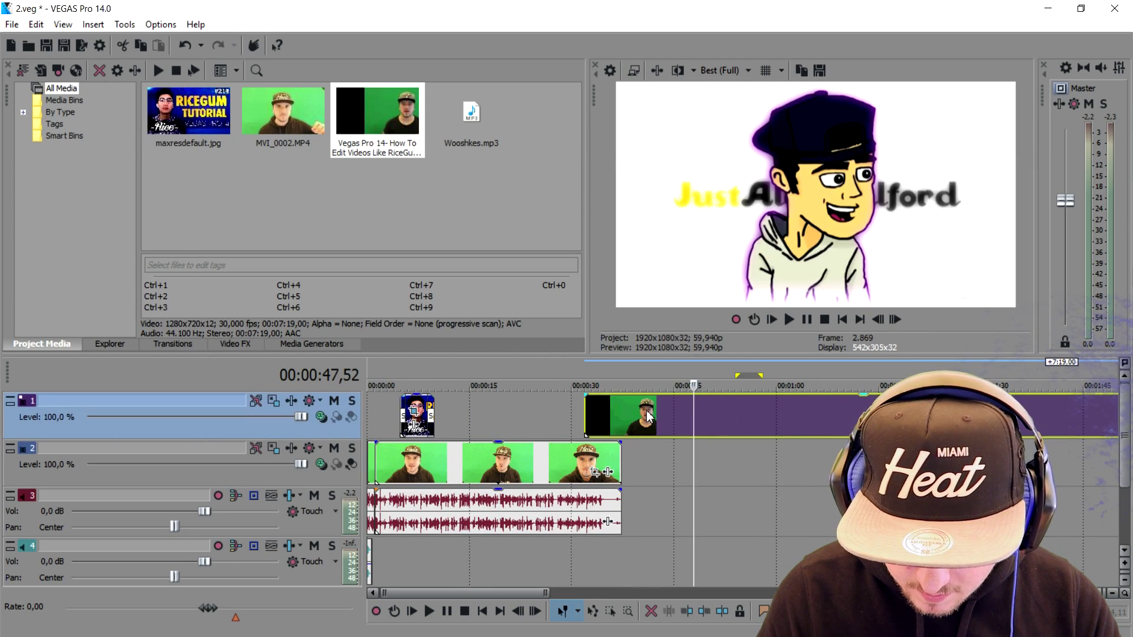
{"action": "left_click", "coordinate": [646, 410]}
{"action": "key", "text": "s"}
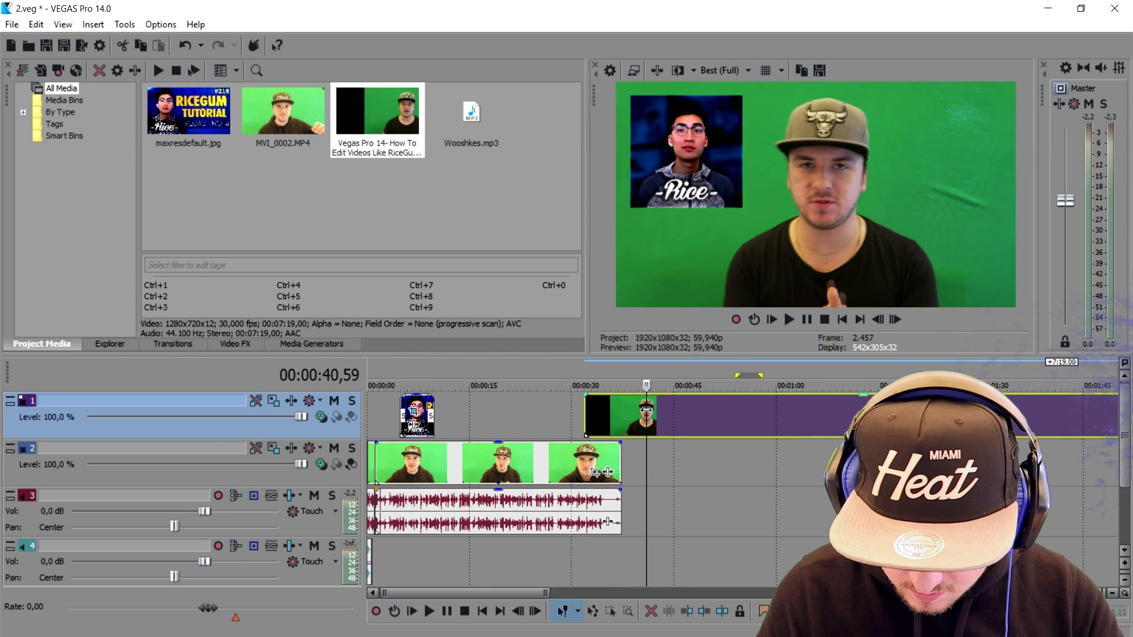
{"action": "left_click", "coordinate": [603, 412]}
{"action": "key", "text": "Delete"}
- Undo the duplicated track, insert a new top video track, and move the long clip onto it
{"action": "right_click", "coordinate": [496, 409]}
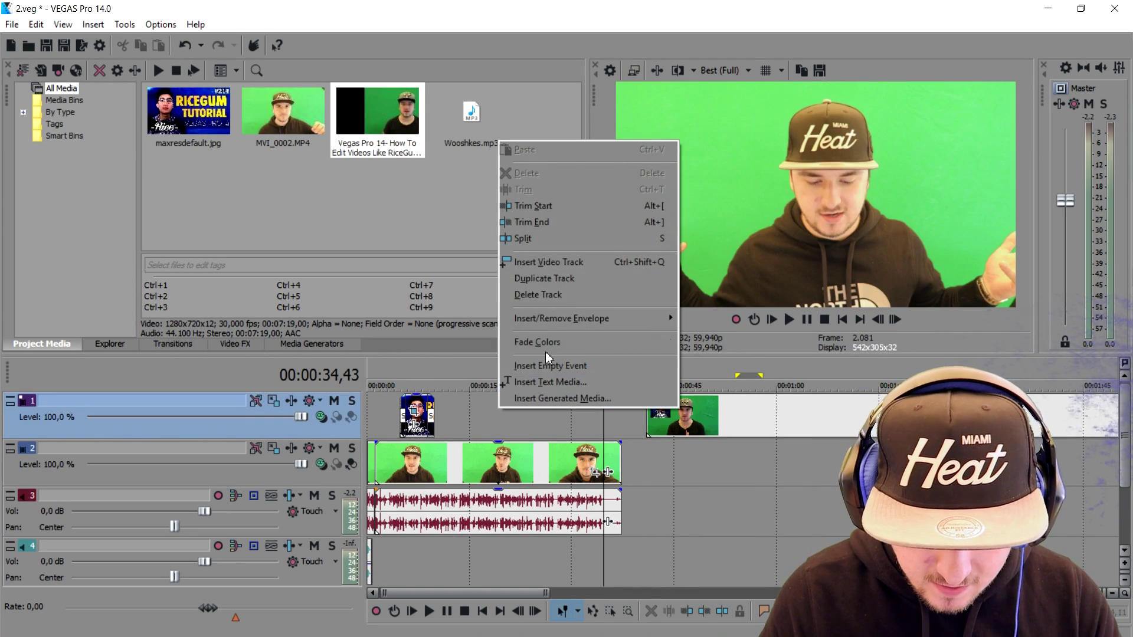
{"action": "left_click", "coordinate": [565, 273]}
{"action": "key", "text": "ctrl+z"}
{"action": "right_click", "coordinate": [535, 403]}
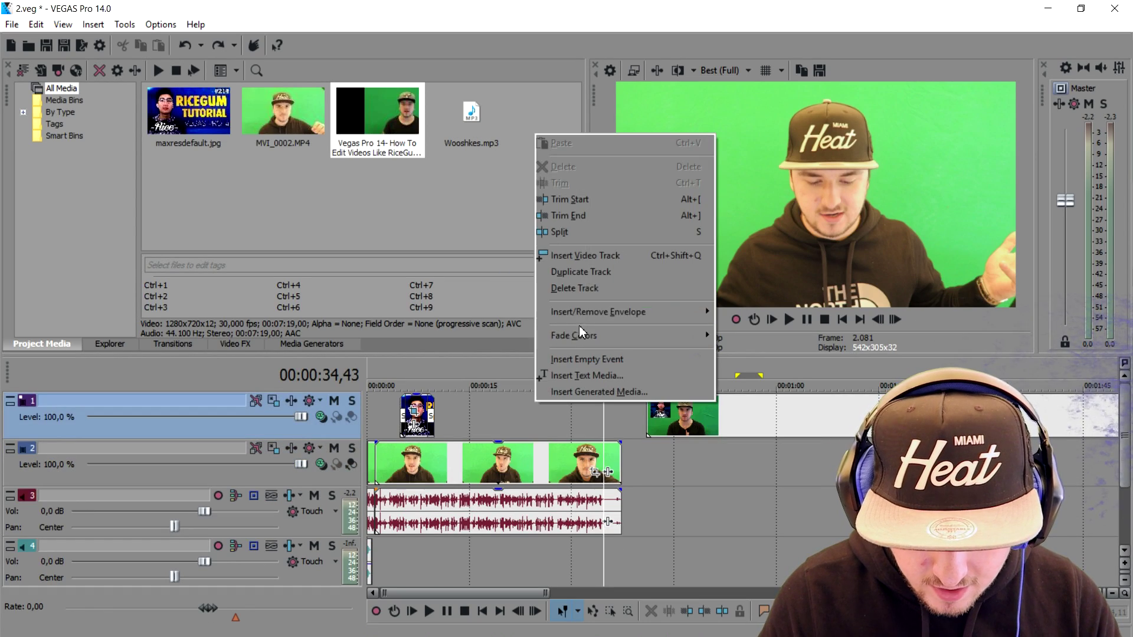
{"action": "left_click", "coordinate": [575, 253]}
{"action": "left_click_drag", "start_coordinate": [701, 478], "coordinate": [493, 422]}
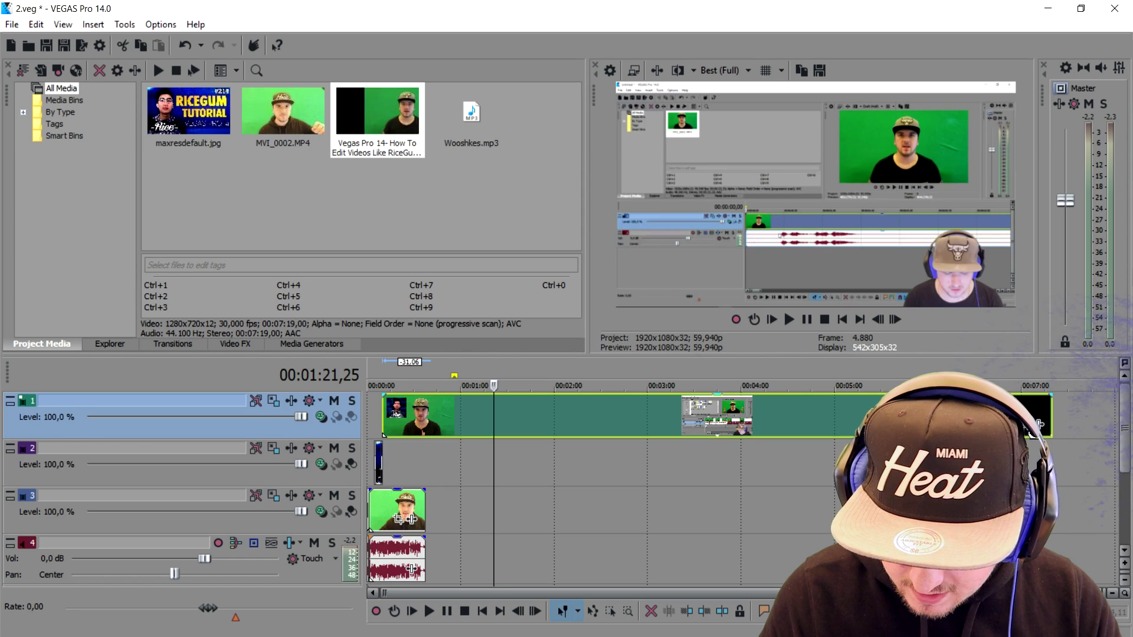
- Shrink the top clip to a picture-in-picture in Pan/Crop and restrict movement to X only
{"action": "left_click", "coordinate": [1029, 425]}
{"action": "left_click_drag", "start_coordinate": [743, 421], "coordinate": [884, 370]}
{"action": "mouse_move", "coordinate": [687, 448]}
{"action": "left_mouse_down"}
{"action": "mouse_move", "coordinate": [649, 481]}
{"action": "mouse_move", "coordinate": [575, 457]}
{"action": "mouse_move", "coordinate": [694, 460]}
{"action": "left_mouse_up"}
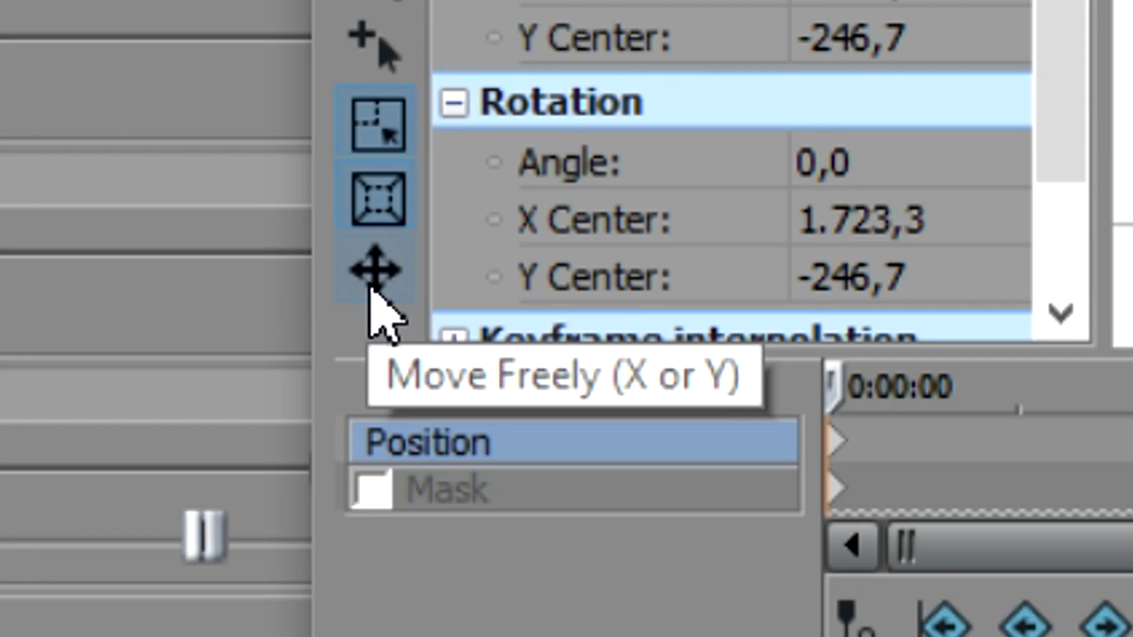
{"action": "left_click", "coordinate": [373, 277]}
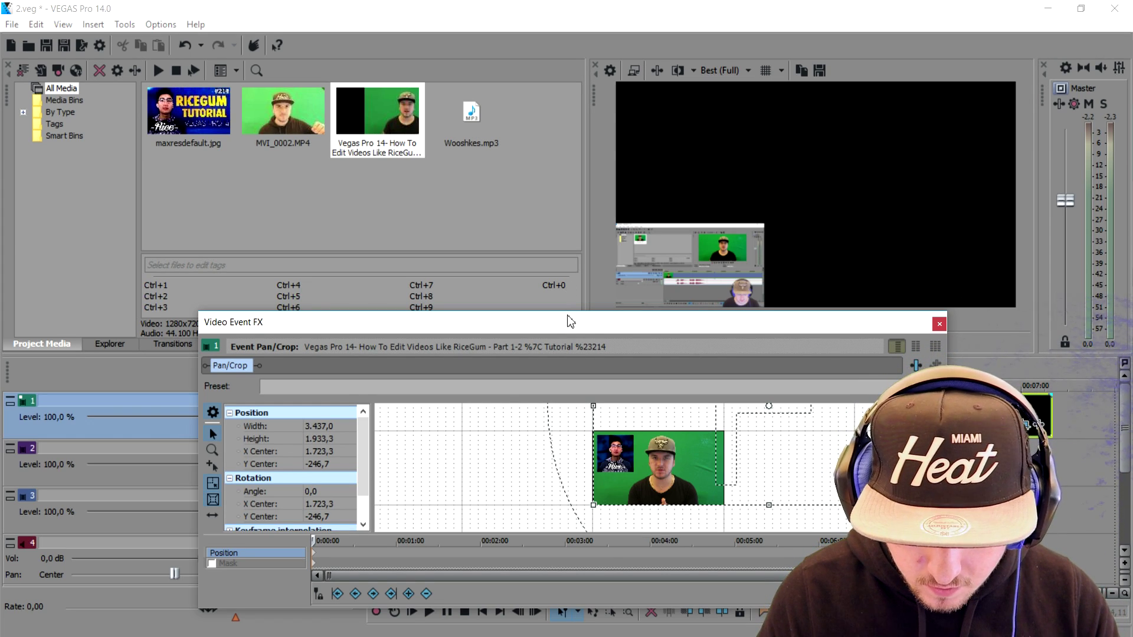
{"action": "left_click_drag", "start_coordinate": [571, 321], "coordinate": [572, 341]}
- Keyframe the picture offscreen at the start and sliding back into view around 2 seconds
{"action": "left_click_drag", "start_coordinate": [726, 506], "coordinate": [838, 514]}
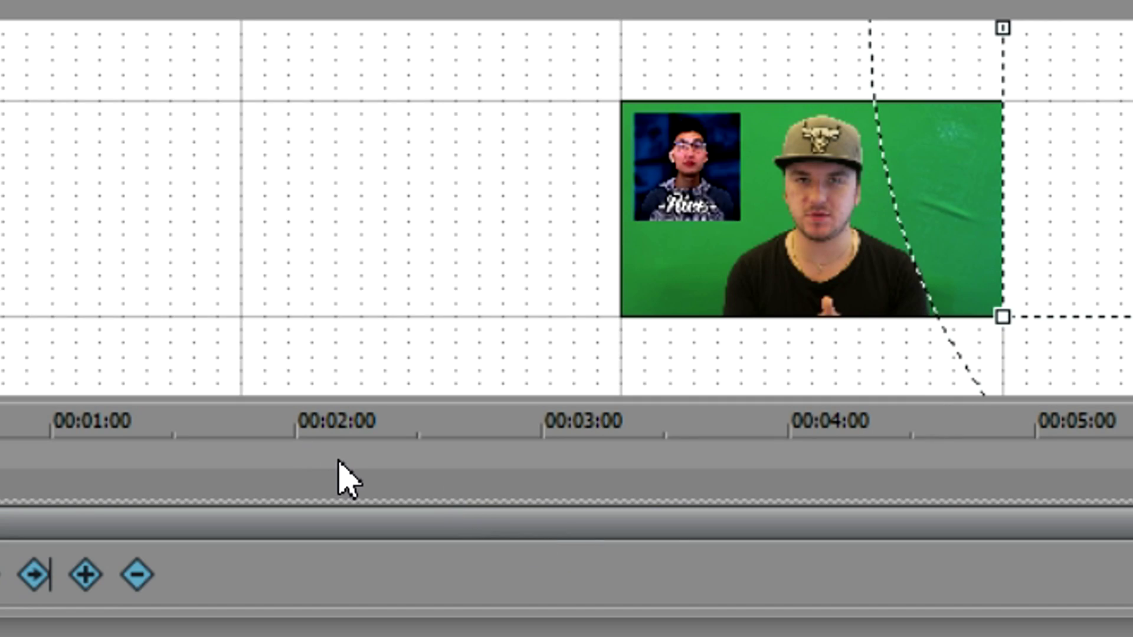
{"action": "left_click", "coordinate": [449, 481]}
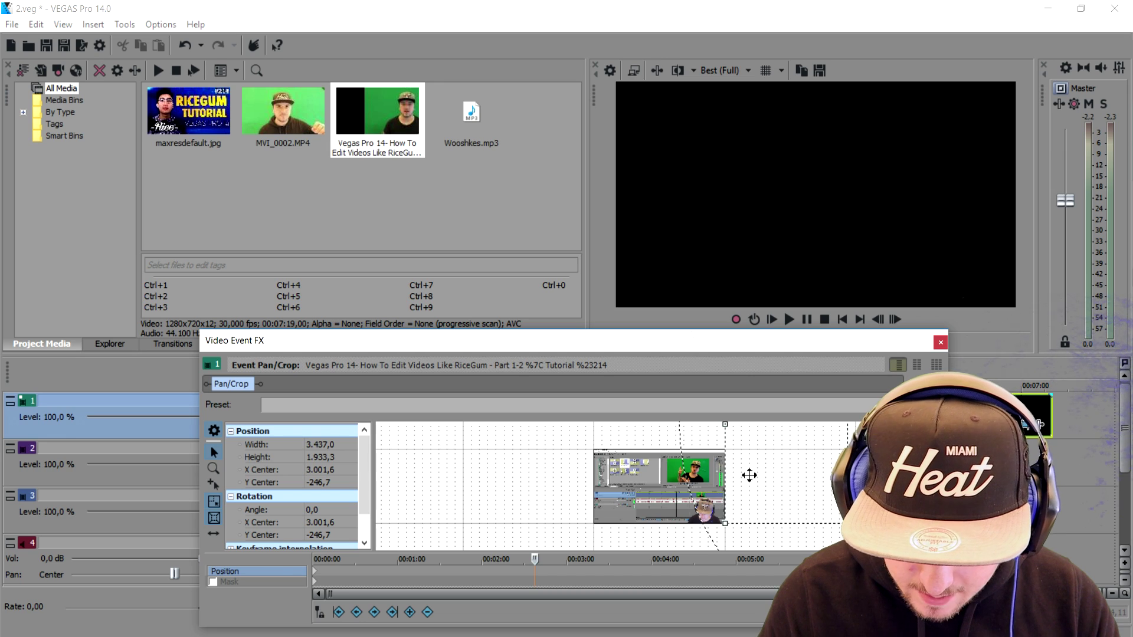
{"action": "left_click", "coordinate": [759, 462]}
{"action": "left_click_drag", "start_coordinate": [759, 462], "coordinate": [665, 458]}
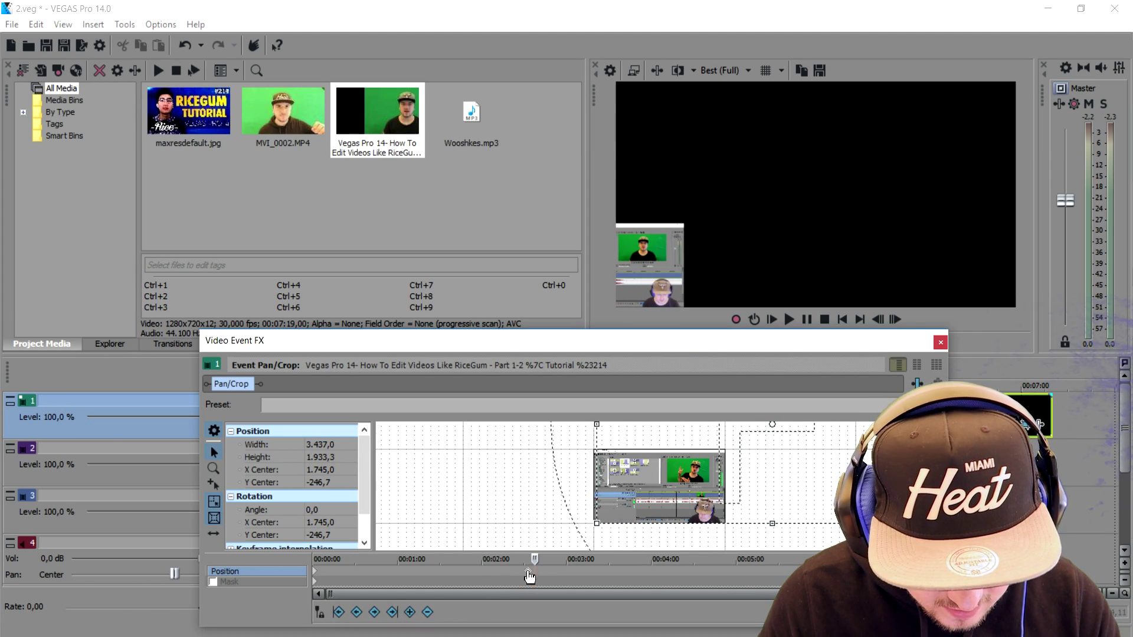
{"action": "left_click_drag", "start_coordinate": [395, 583], "coordinate": [379, 582]}
{"action": "scroll", "coordinate": [451, 481], "scroll_direction": "up", "scroll_amount": 3}
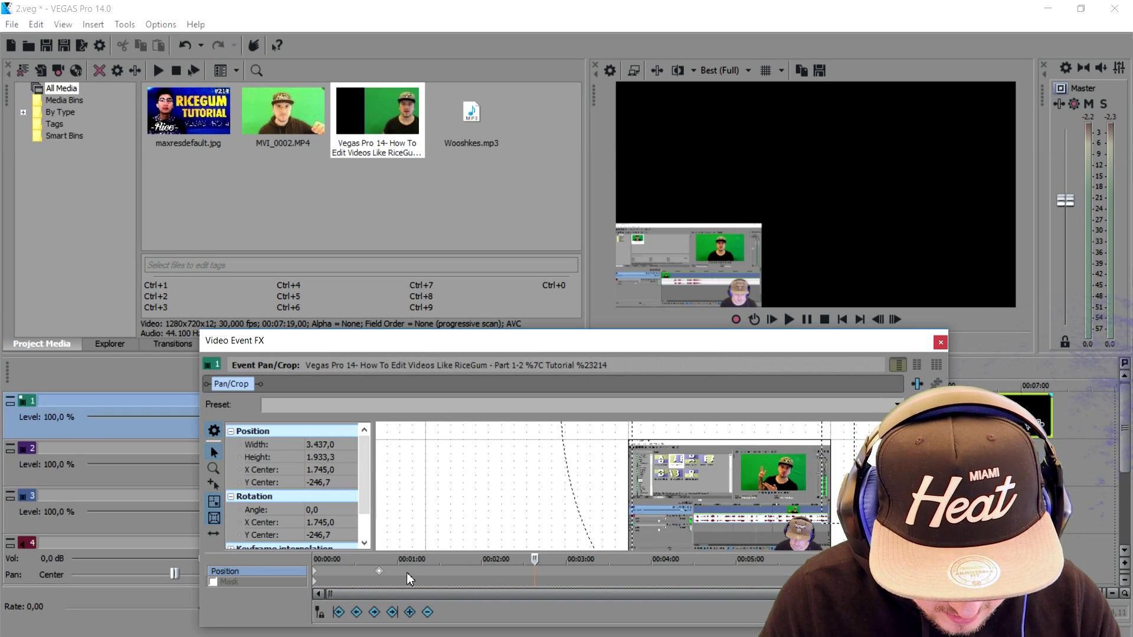
{"action": "left_click", "coordinate": [941, 342]}
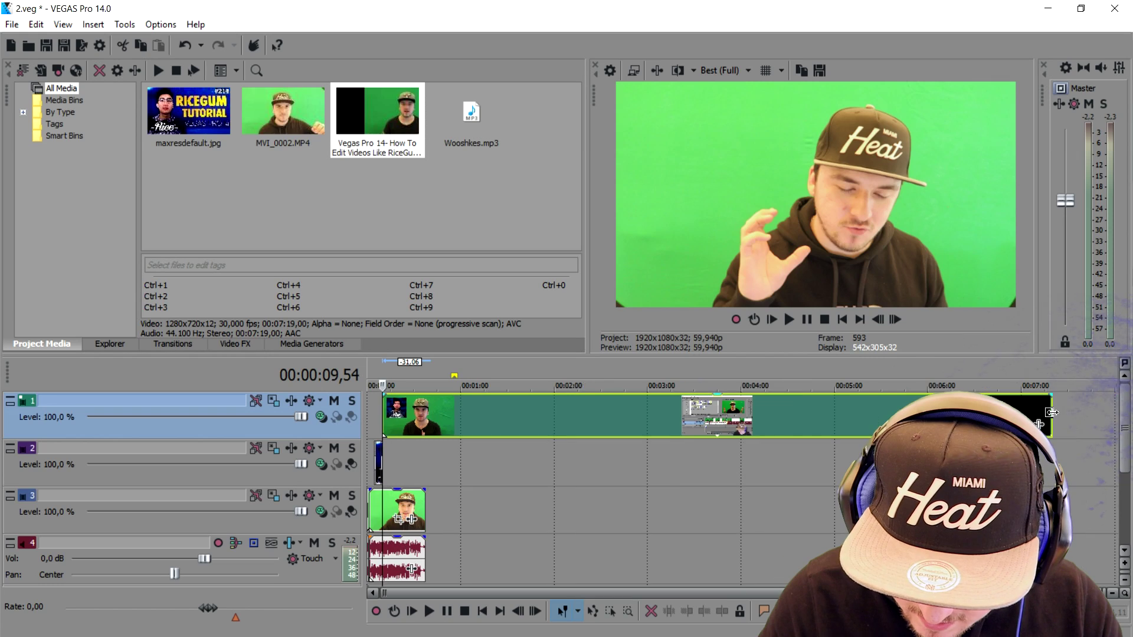
- Trim the picture-in-picture clip's right edge far left and shift it slightly later
{"action": "left_click_drag", "start_coordinate": [1050, 412], "coordinate": [517, 423]}
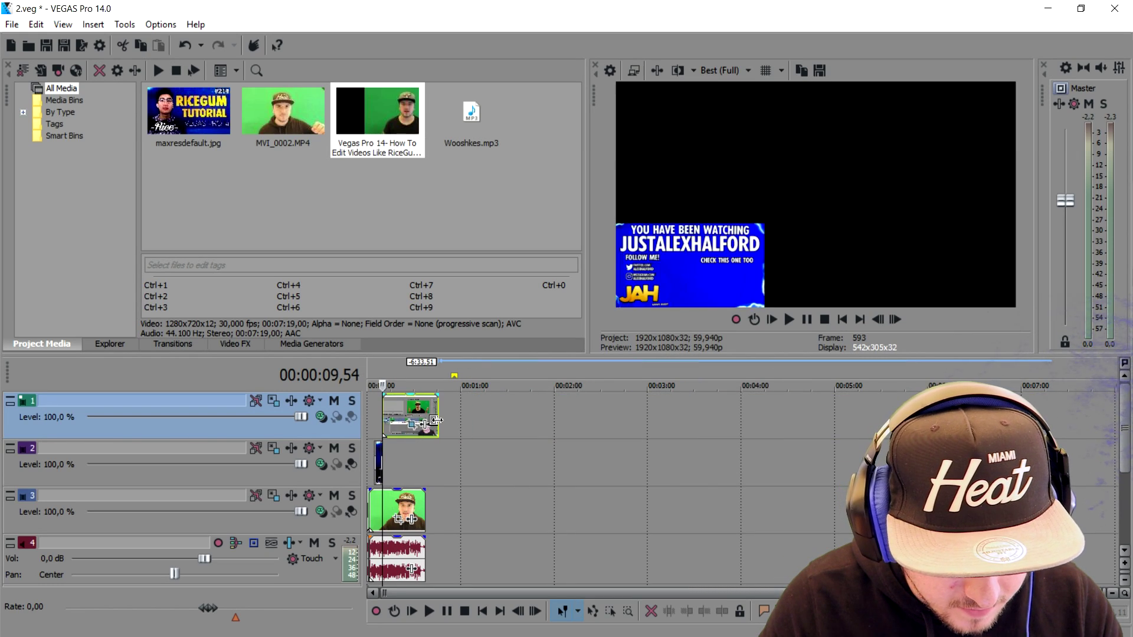
{"action": "scroll", "coordinate": [712, 431], "scroll_direction": "up", "scroll_amount": 10}
{"action": "scroll", "coordinate": [756, 431], "scroll_direction": "down", "scroll_amount": 10}
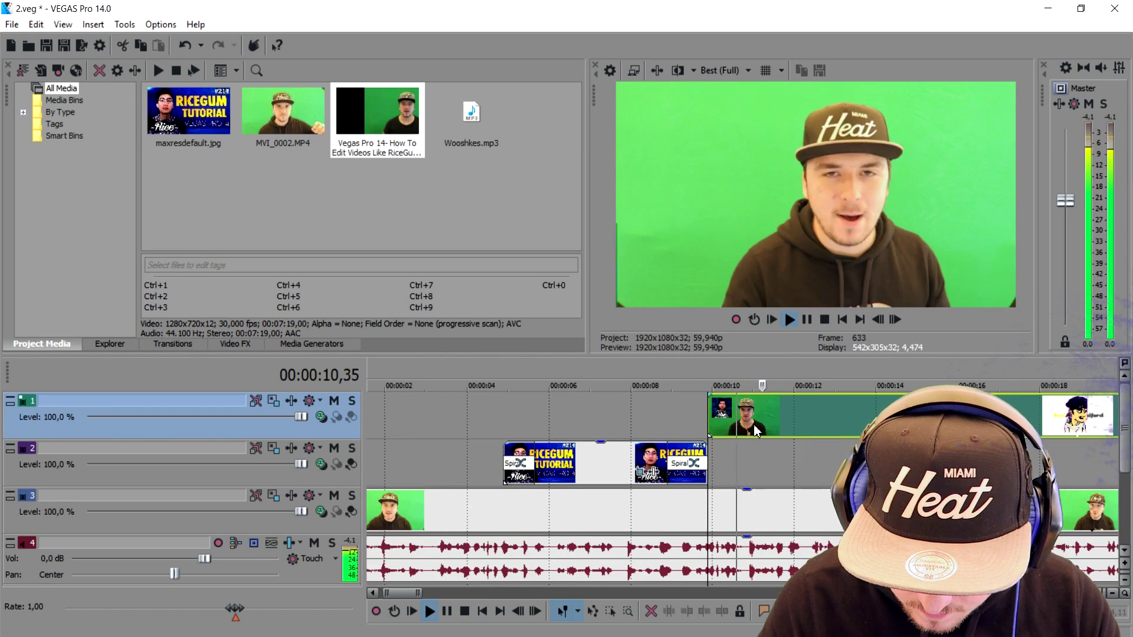
{"action": "key", "text": "space"}
{"action": "left_click_drag", "start_coordinate": [782, 415], "coordinate": [798, 415]}
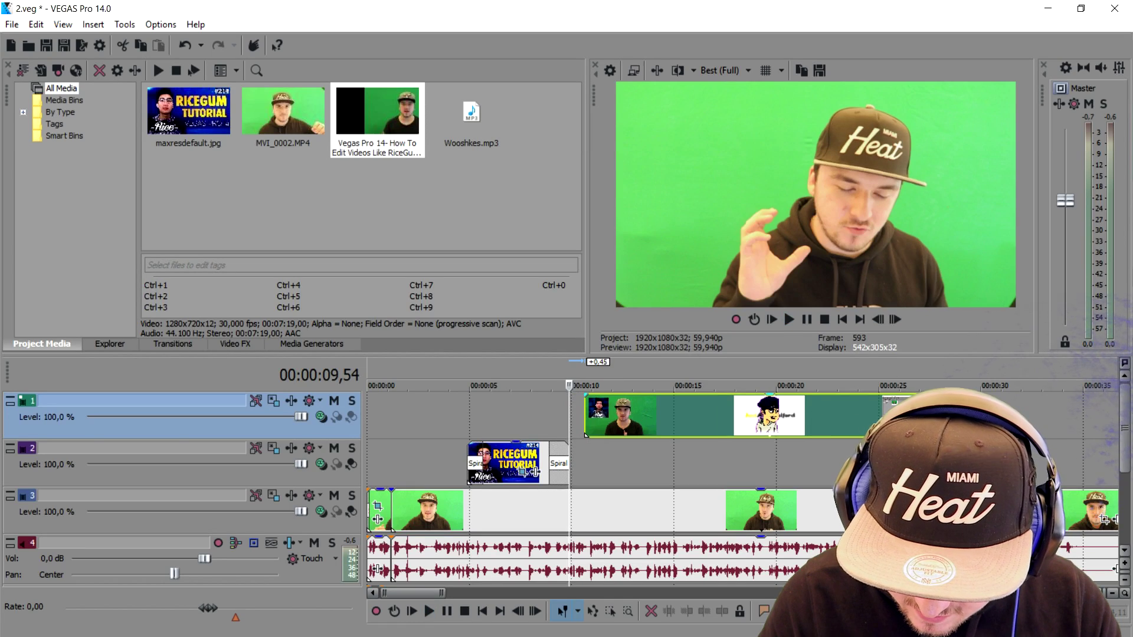
- Adjust the clip's final Pan/Crop keyframe and trim its right edge shorter again
{"action": "left_click", "coordinate": [871, 429]}
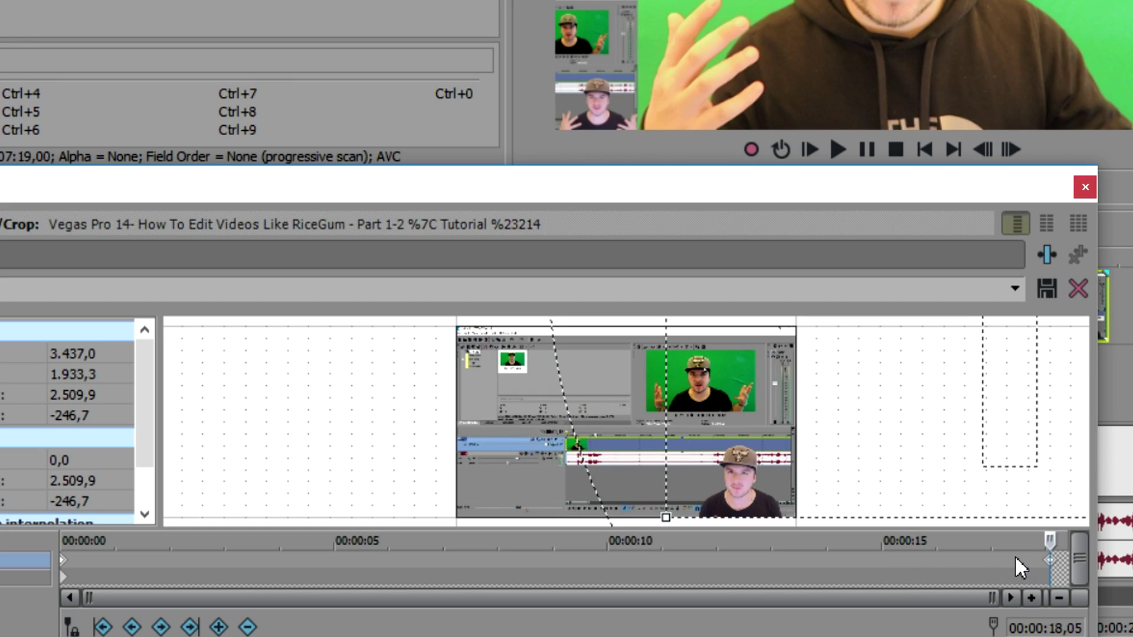
{"action": "left_click", "coordinate": [1047, 564]}
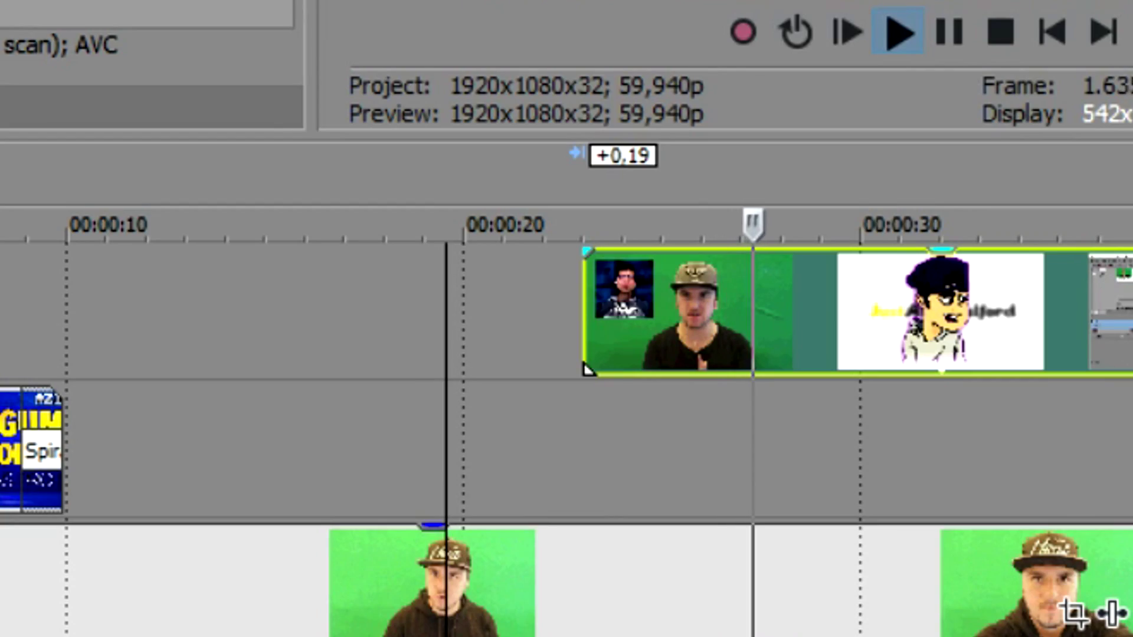
{"action": "left_click_drag", "start_coordinate": [1132, 306], "coordinate": [951, 306]}
{"action": "scroll", "coordinate": [1121, 328], "scroll_direction": "up", "scroll_amount": 2}
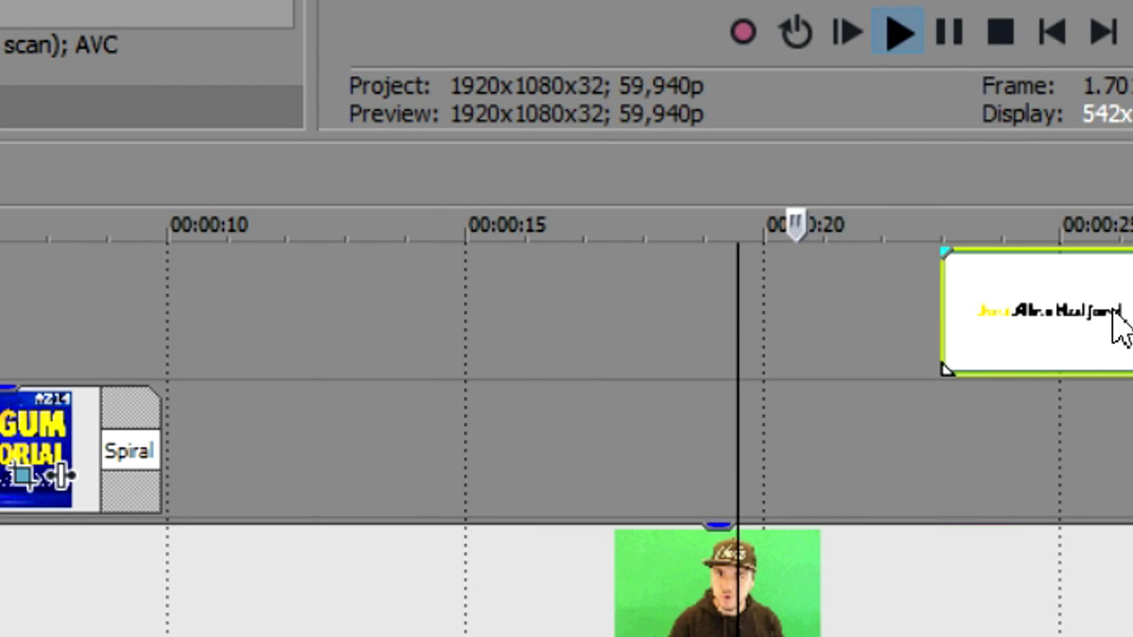
{"action": "scroll", "coordinate": [1121, 331], "scroll_direction": "up", "scroll_amount": 1}
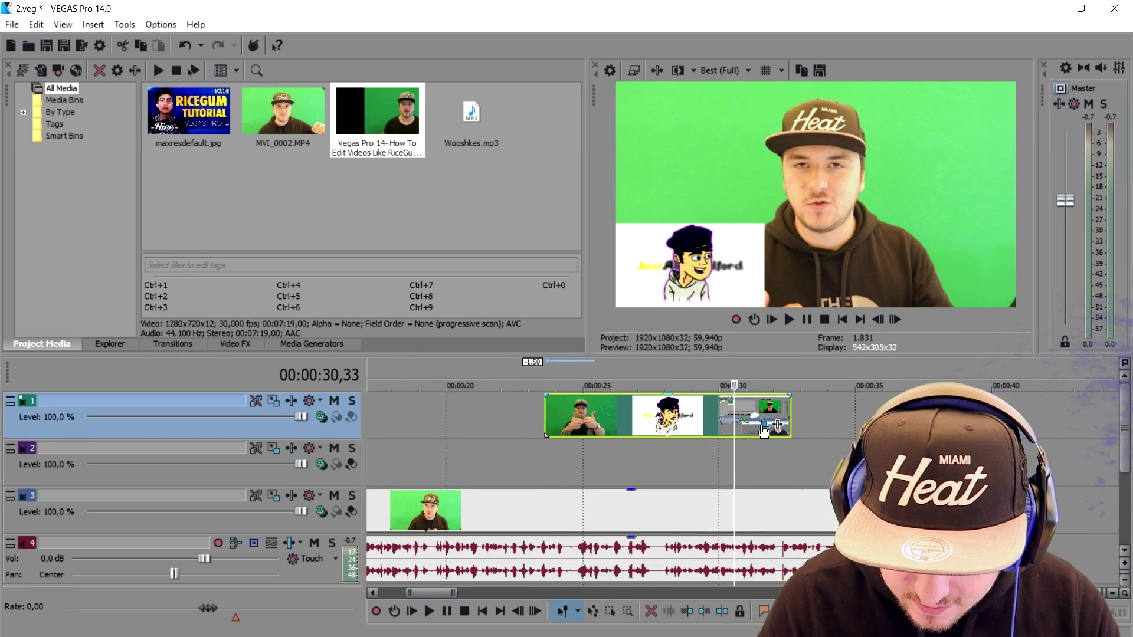
- Add a Pan/Crop keyframe at 6 s, then a later one moved right to X Center 1911,8
{"action": "left_click", "coordinate": [764, 425]}
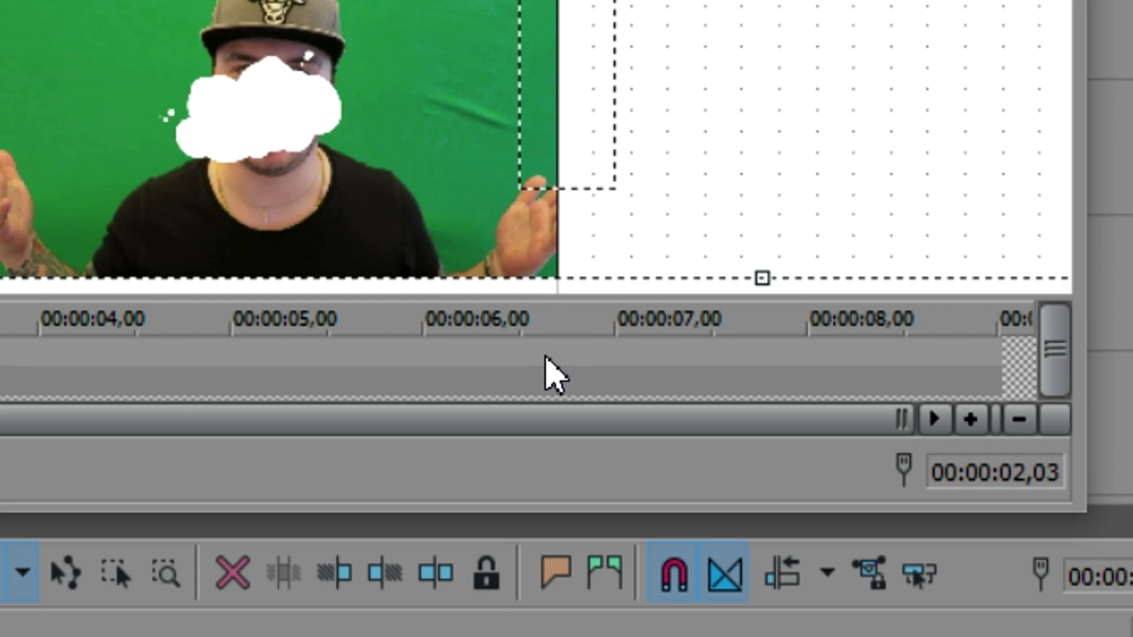
{"action": "left_click", "coordinate": [546, 360]}
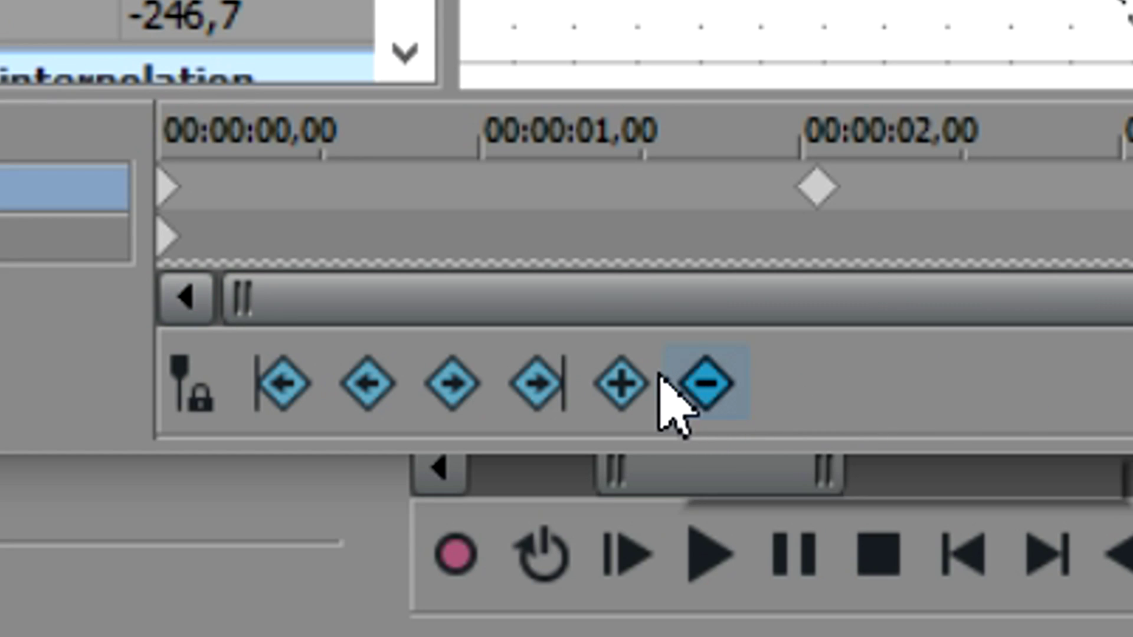
{"action": "left_click", "coordinate": [621, 384]}
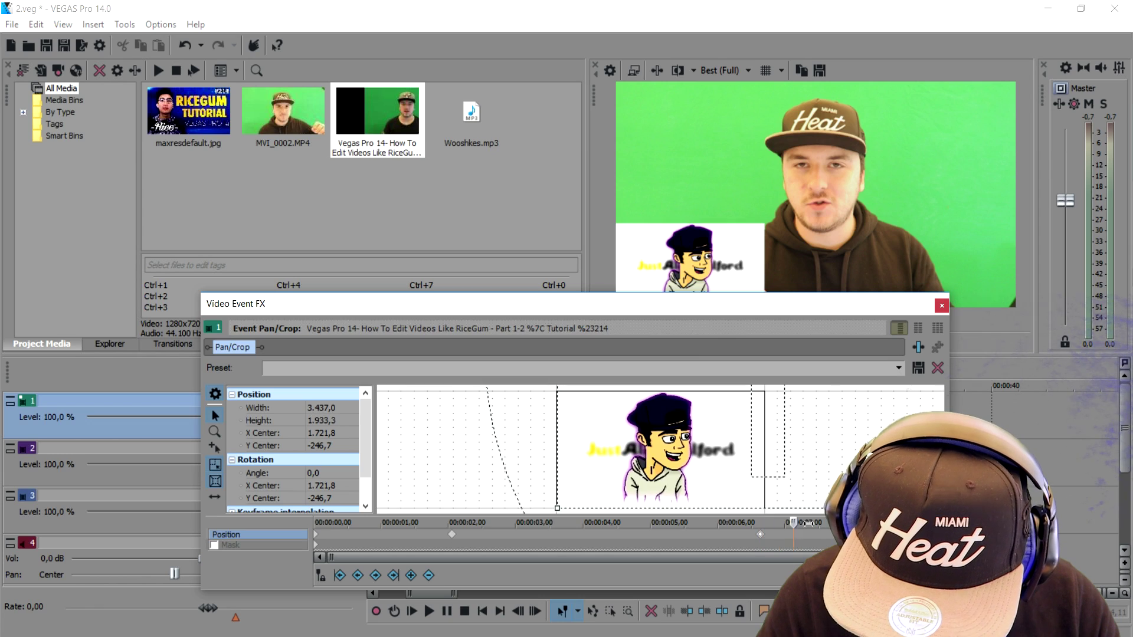
{"action": "left_click_drag", "start_coordinate": [808, 523], "coordinate": [838, 523]}
{"action": "left_click_drag", "start_coordinate": [655, 446], "coordinate": [696, 444]}
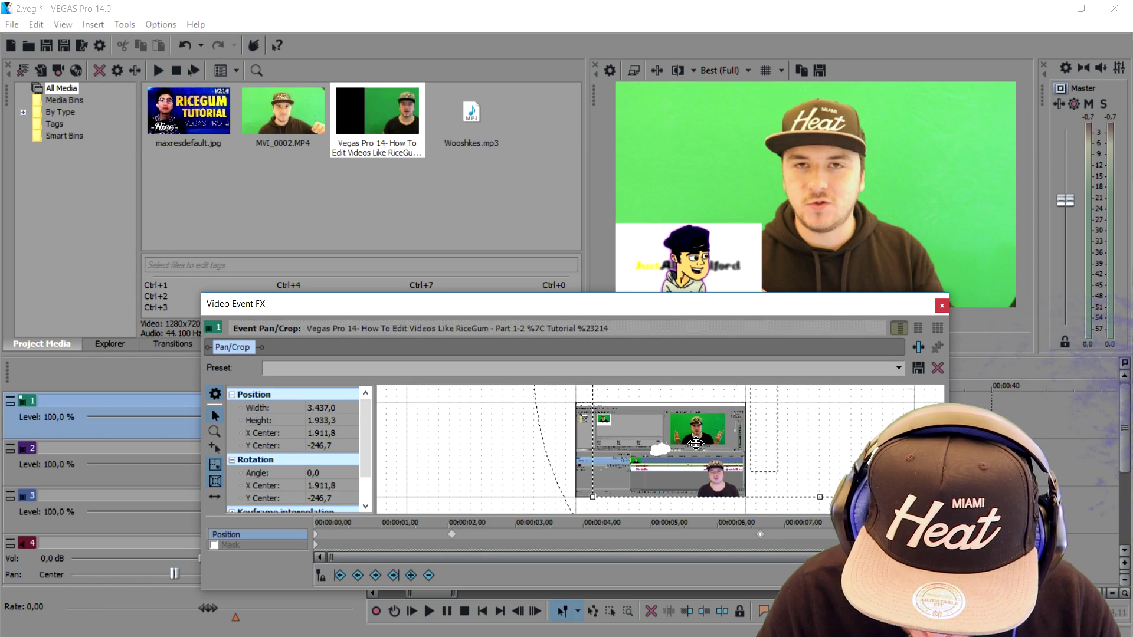
{"action": "left_click", "coordinate": [941, 306]}
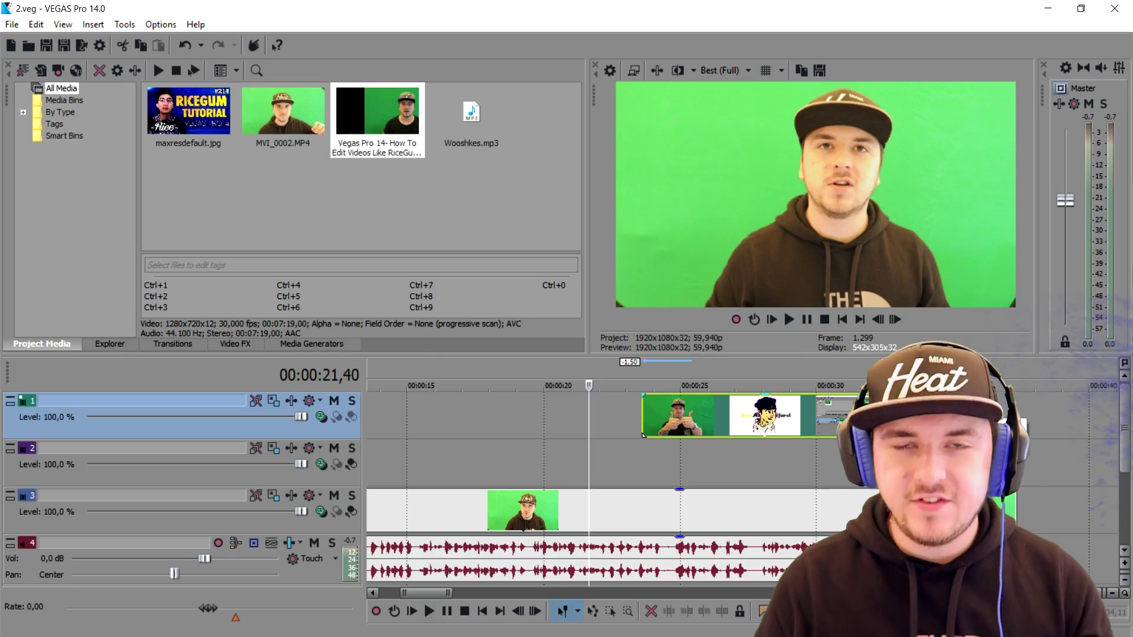
{"action": "scroll", "coordinate": [658, 376], "scroll_direction": "down", "scroll_amount": 3}
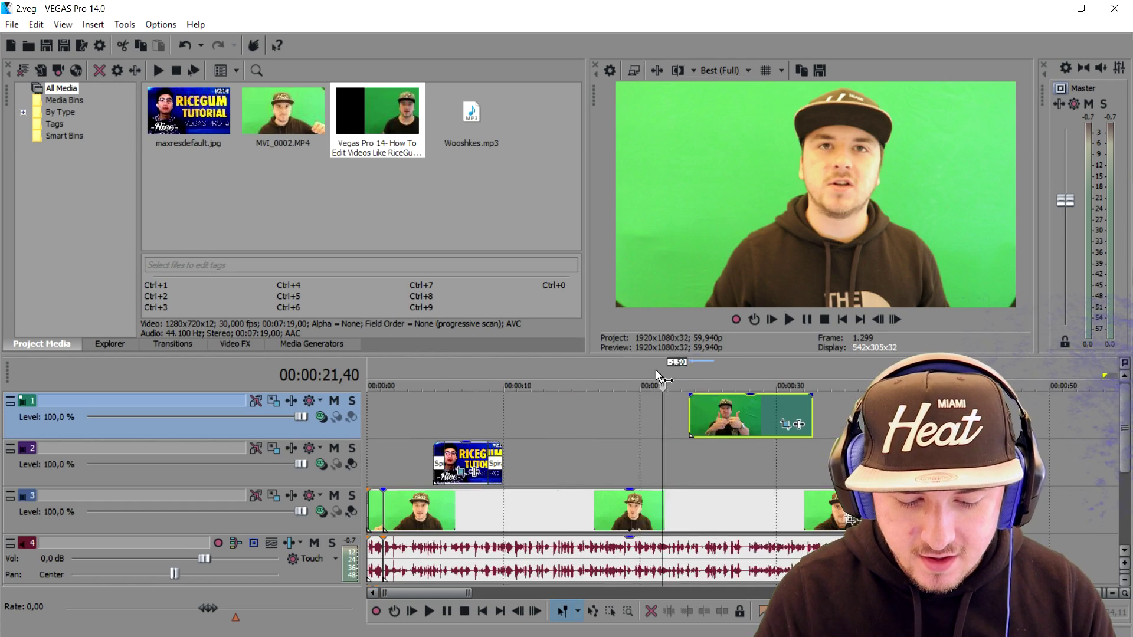
{"action": "scroll", "coordinate": [657, 377], "scroll_direction": "down", "scroll_amount": 2}
{"action": "scroll", "coordinate": [613, 416], "scroll_direction": "up", "scroll_amount": 5}
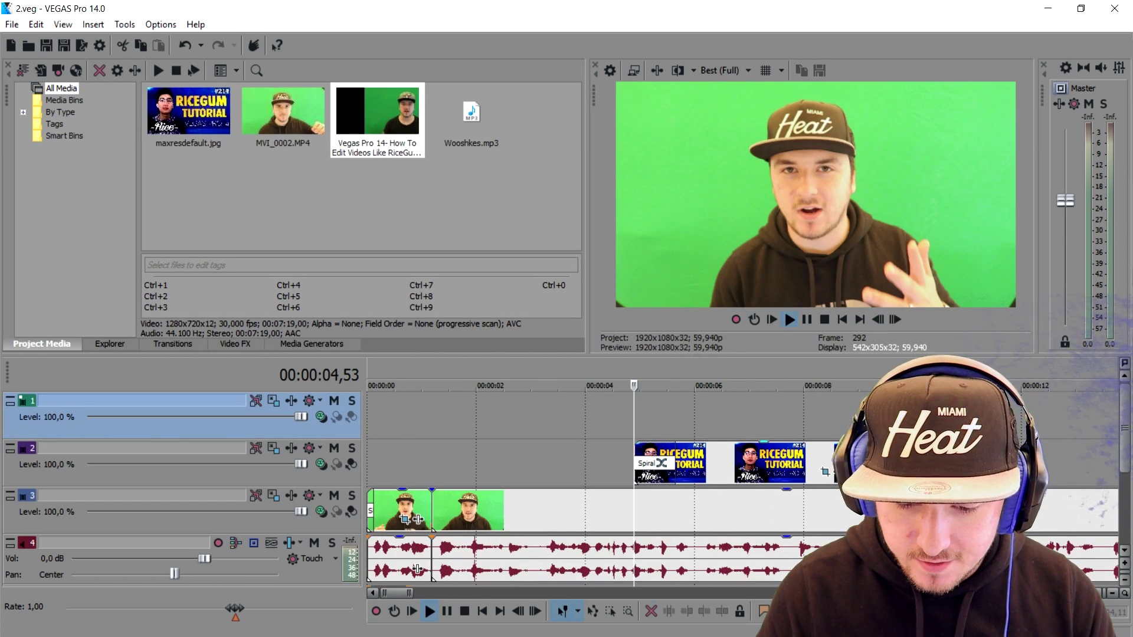
{"action": "key", "text": "space"}
{"action": "key", "text": "space"}
{"action": "scroll", "coordinate": [716, 416], "scroll_direction": "down", "scroll_amount": 3}
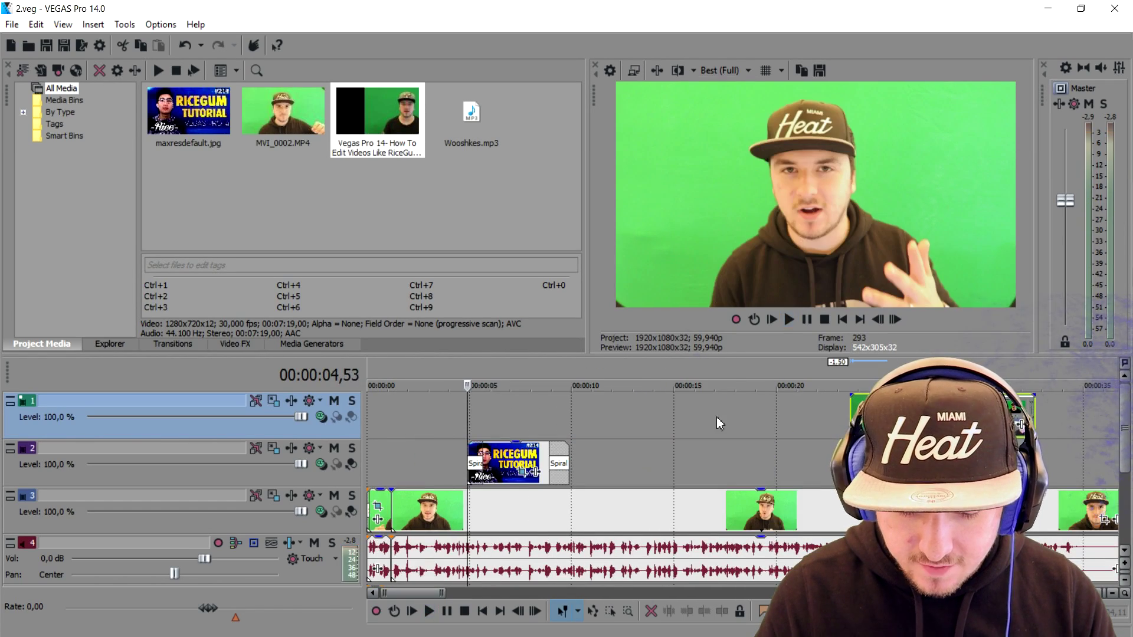
{"action": "left_click", "coordinate": [552, 370]}
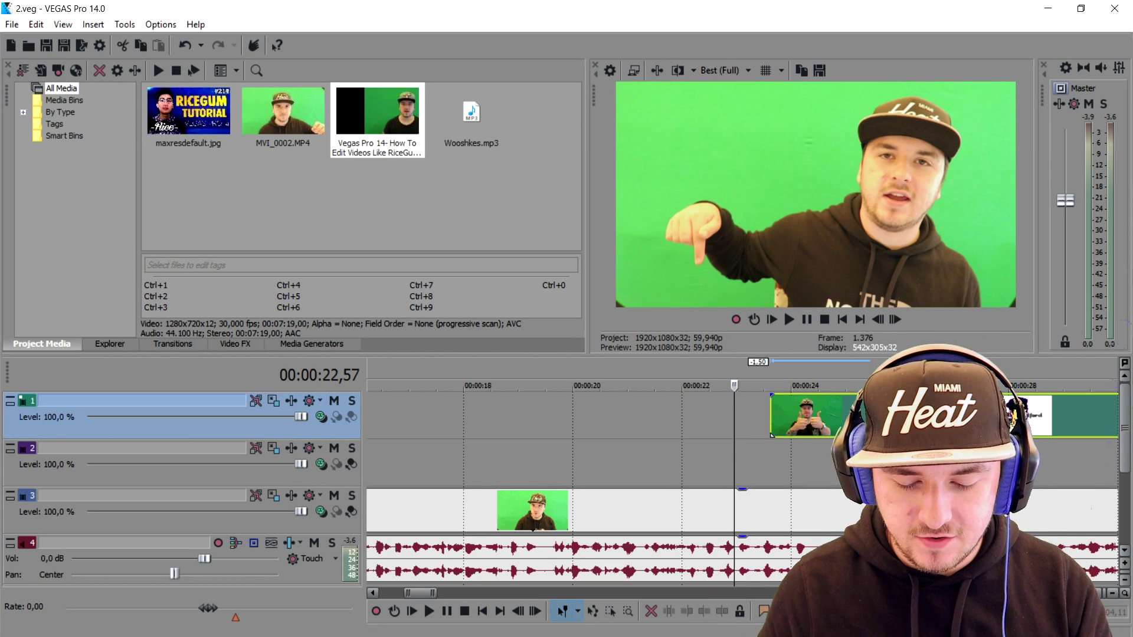
{"action": "left_click", "coordinate": [776, 378]}
{"action": "scroll", "coordinate": [776, 377], "scroll_direction": "down", "scroll_amount": 2}
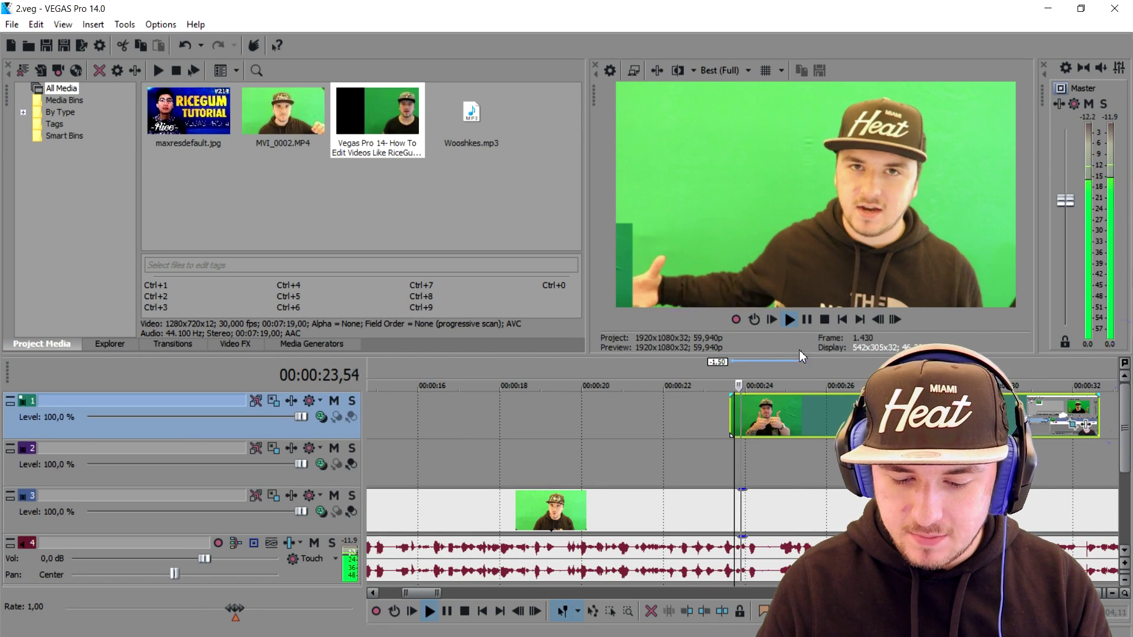